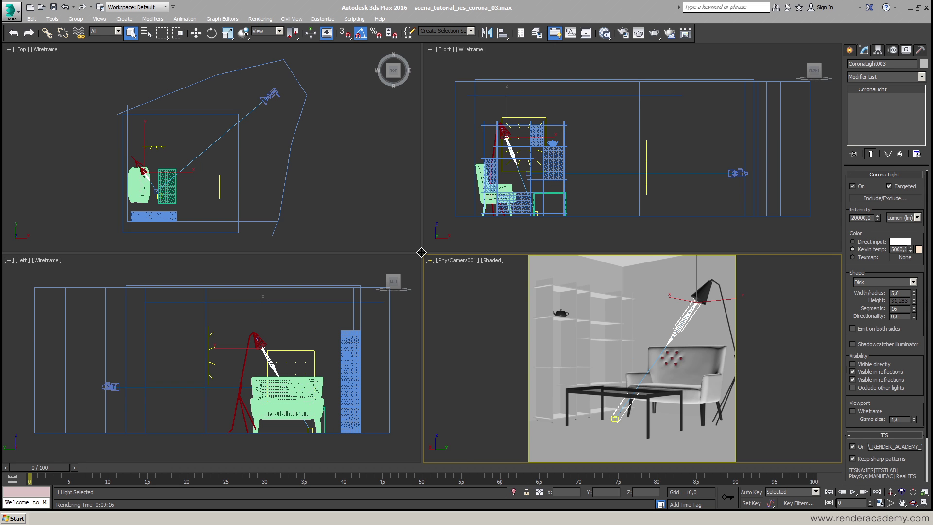
# - Examine the rectangular lights placed around the sofa and table
pyautogui.click(342, 184)
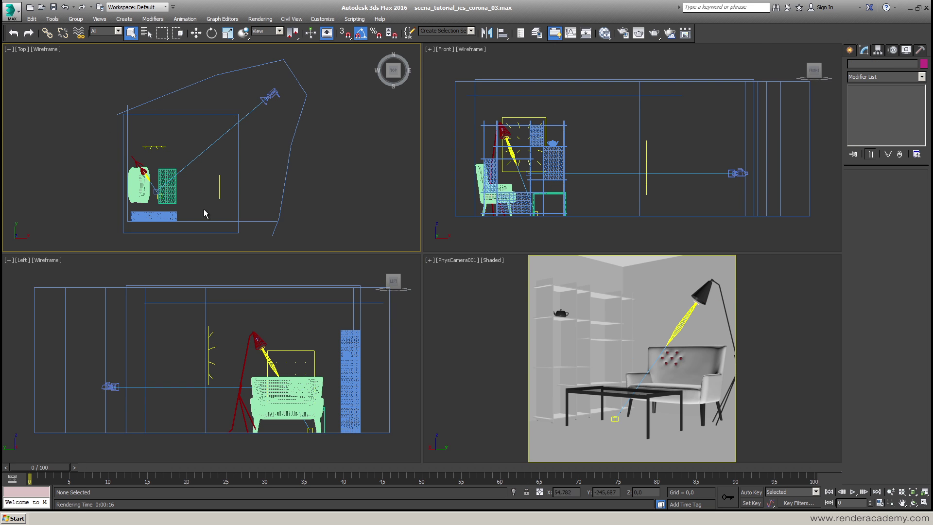
pyautogui.moveTo(164, 159); pyautogui.dragTo(182, 160, button='middle')
pyautogui.scroll(8, 180, 145)
pyautogui.click(174, 117)
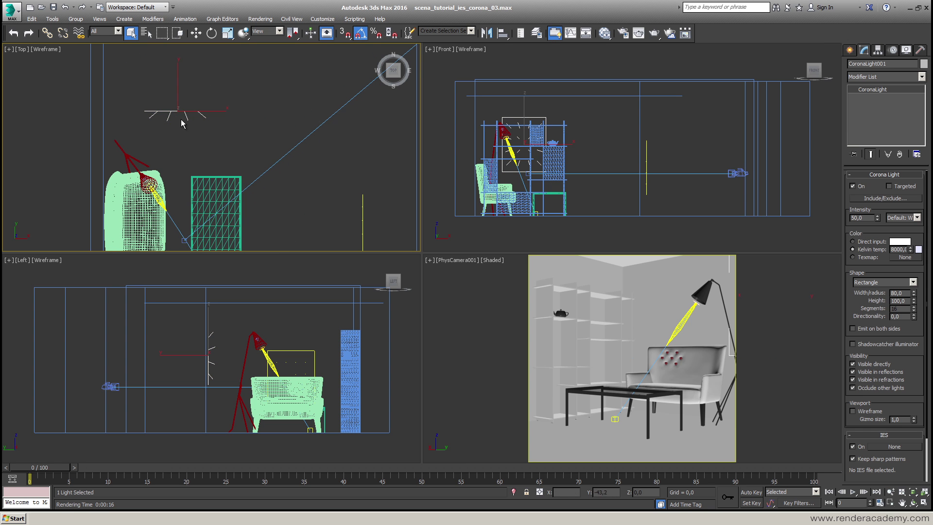
pyautogui.moveTo(356, 202); pyautogui.dragTo(331, 166, button='middle')
pyautogui.click(338, 156)
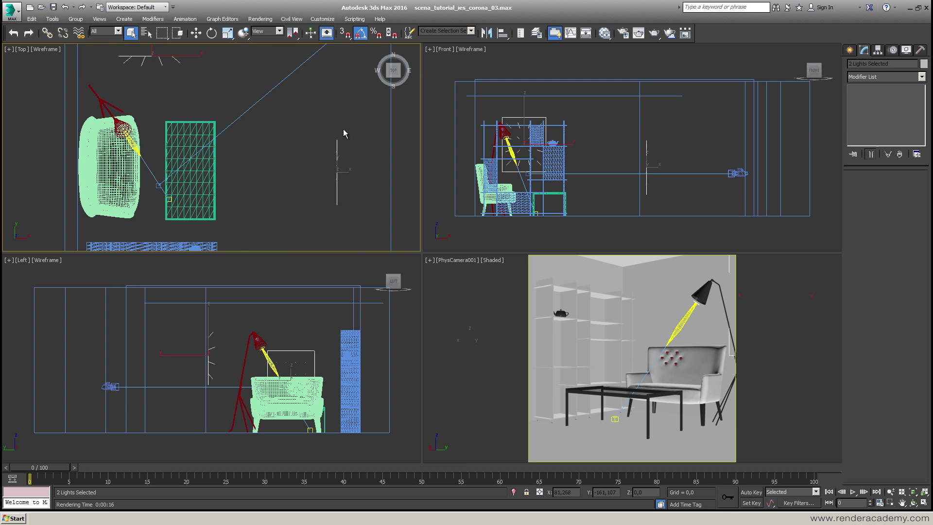
pyautogui.moveTo(233, 105); pyautogui.dragTo(267, 129, button='middle')
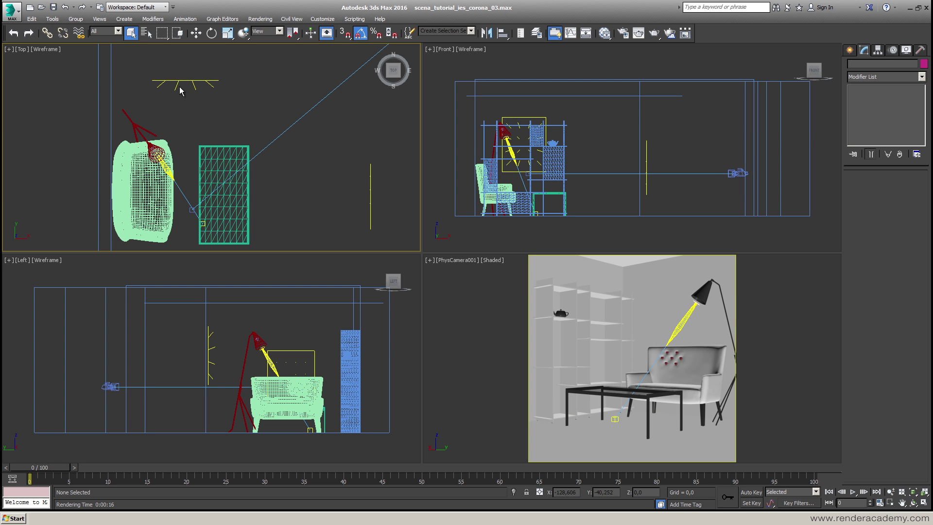
# - Test higher intensities on the rectangular light beside the floor lamp, and return its intensity to 50
pyautogui.scroll(4, 188, 82)
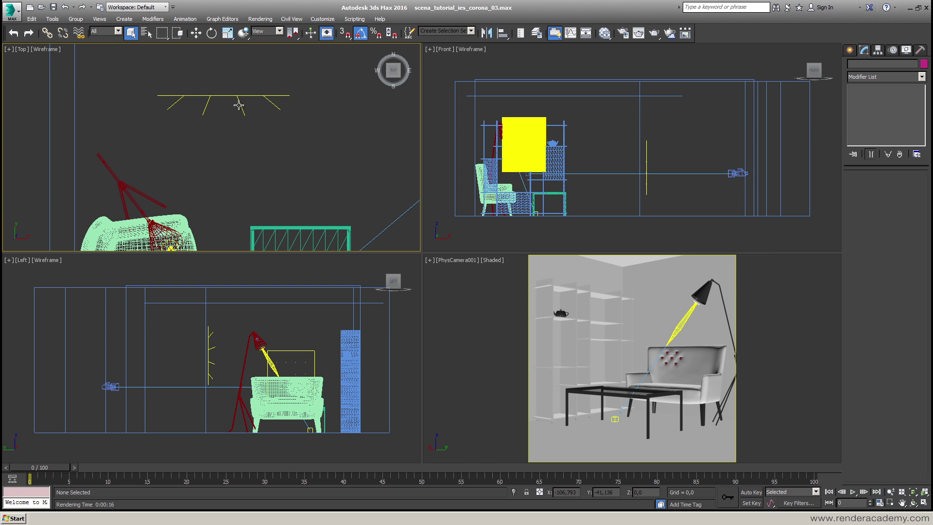
pyautogui.click(239, 100)
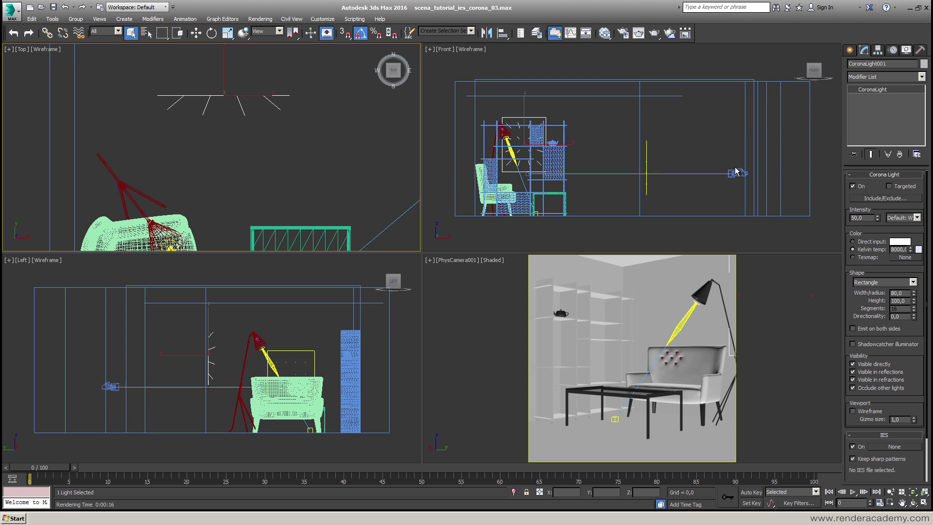
pyautogui.doubleClick(859, 217)
pyautogui.write('11')
pyautogui.press('Return')
pyautogui.write('151,5')
pyautogui.press('Return')
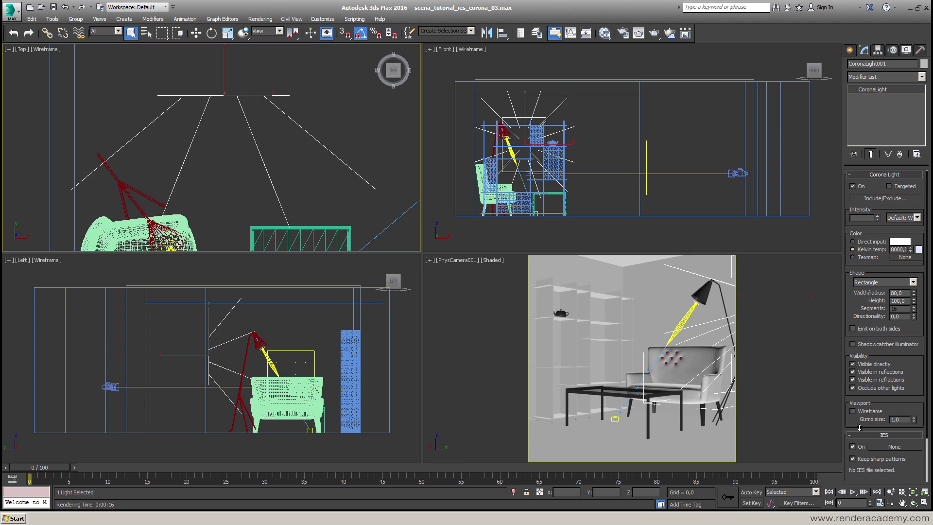
pyautogui.moveTo(894, 87); pyautogui.dragTo(880, 100)
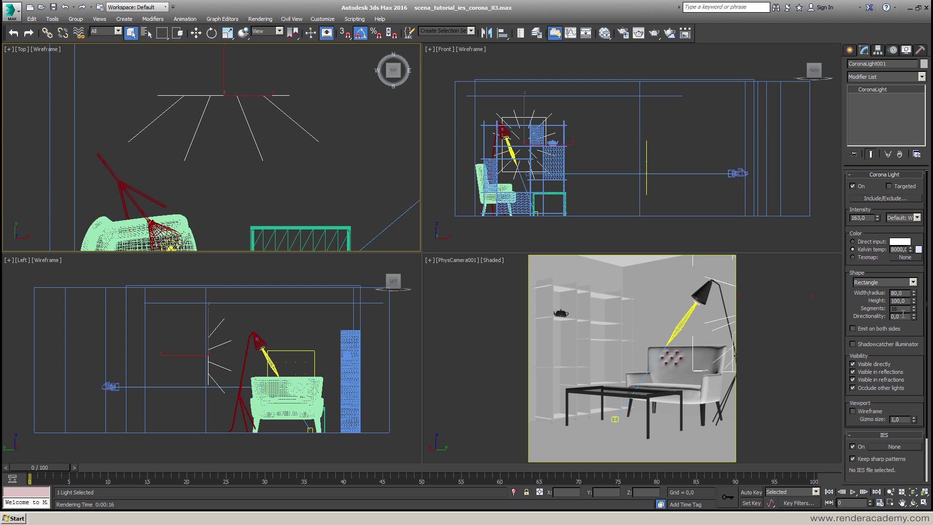
pyautogui.moveTo(914, 317); pyautogui.dragTo(920, 360)
pyautogui.doubleClick(863, 217)
pyautogui.write('50')
pyautogui.press('Return')
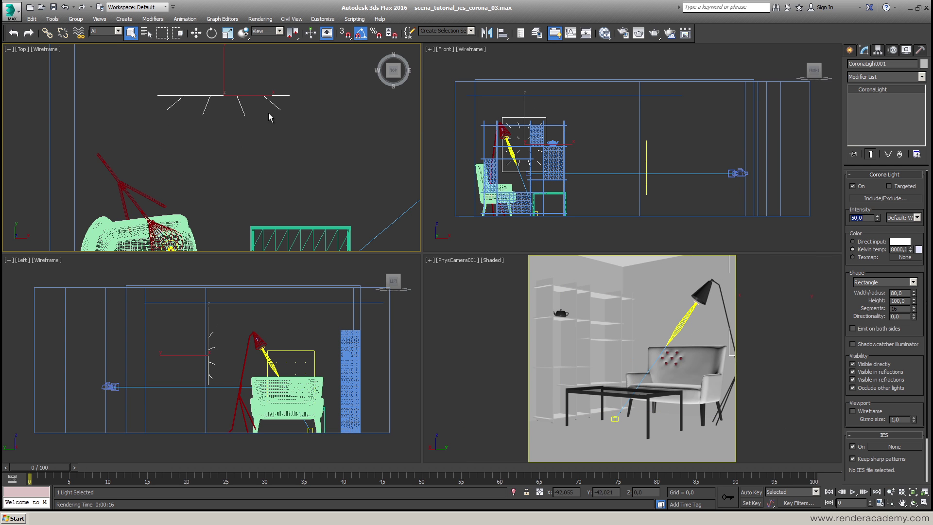
# - Examine the layout of the lights and the settings of the targeted disk light inside the floor lamp
pyautogui.moveTo(261, 144); pyautogui.dragTo(212, 120, button='middle')
pyautogui.scroll(-3, 284, 151)
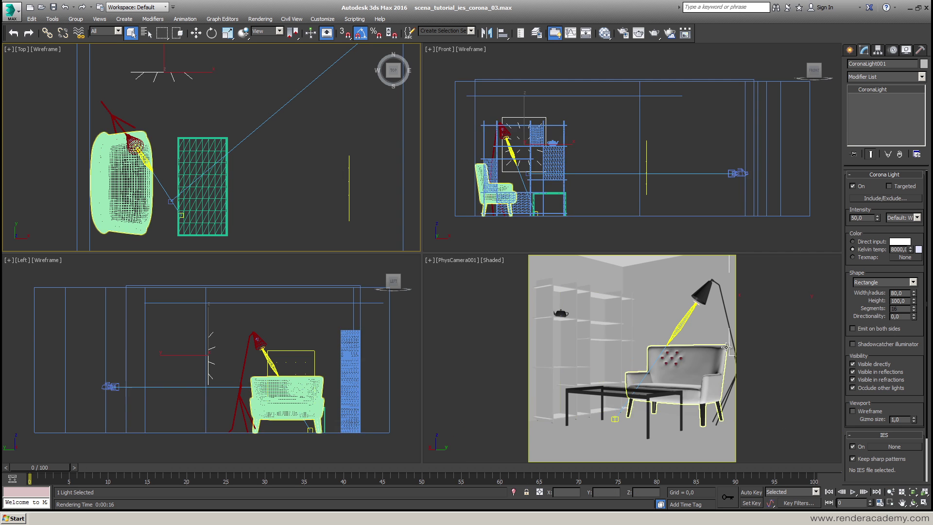
pyautogui.scroll(-2, 218, 144)
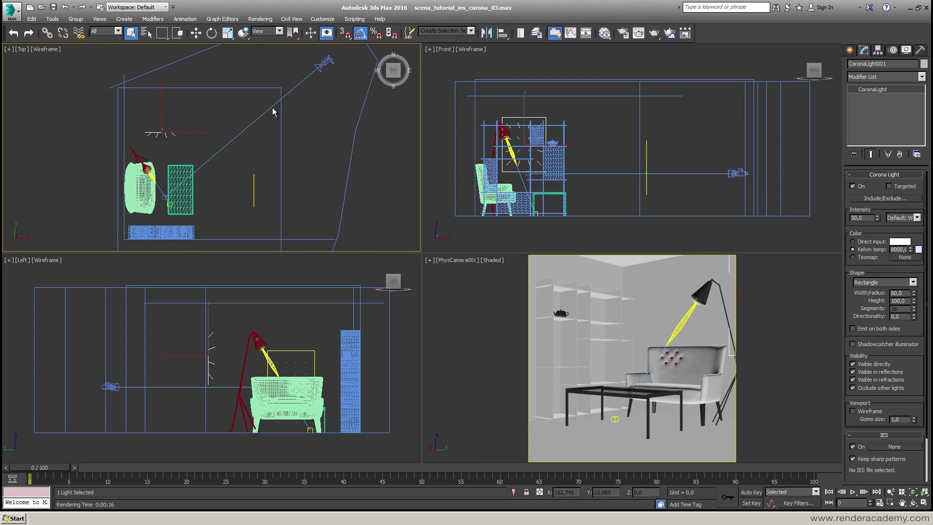
pyautogui.scroll(-2, 230, 145)
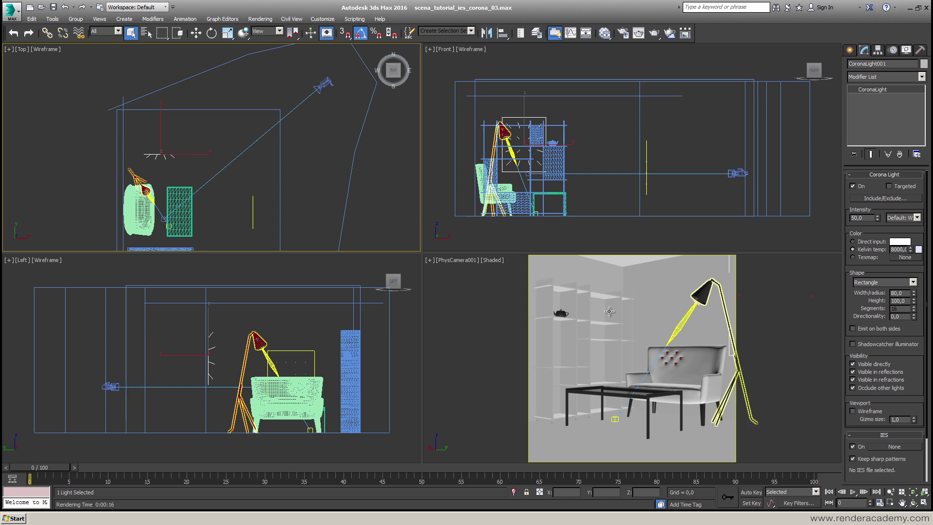
pyautogui.click(293, 185)
pyautogui.moveTo(294, 184); pyautogui.dragTo(353, 101, button='middle')
pyautogui.scroll(3, 197, 128)
pyautogui.moveTo(197, 128); pyautogui.dragTo(187, 175, button='middle')
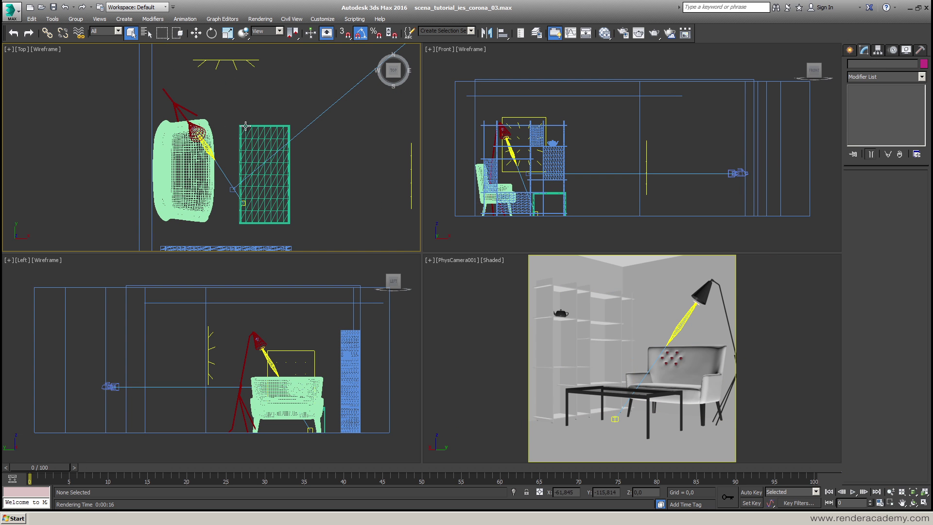
pyautogui.moveTo(213, 140); pyautogui.dragTo(229, 138, button='middle')
pyautogui.scroll(3, 230, 139)
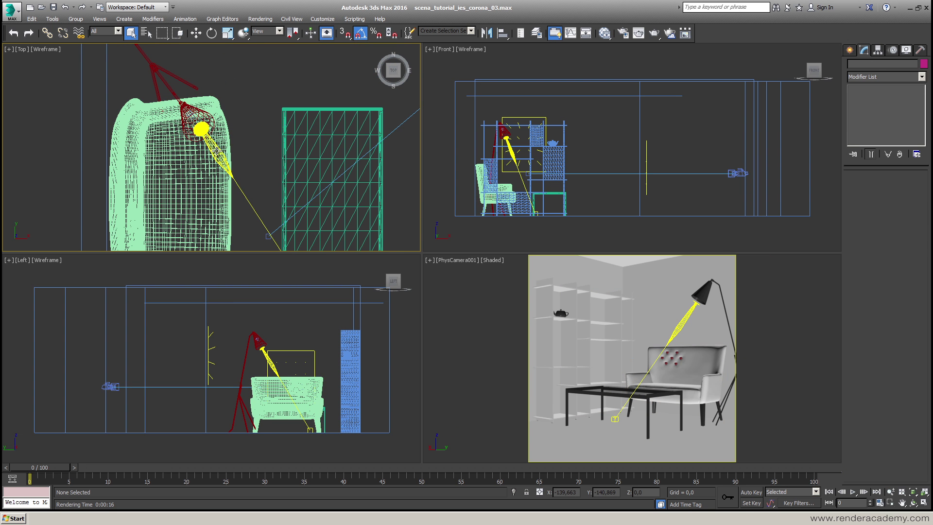
pyautogui.click(216, 149)
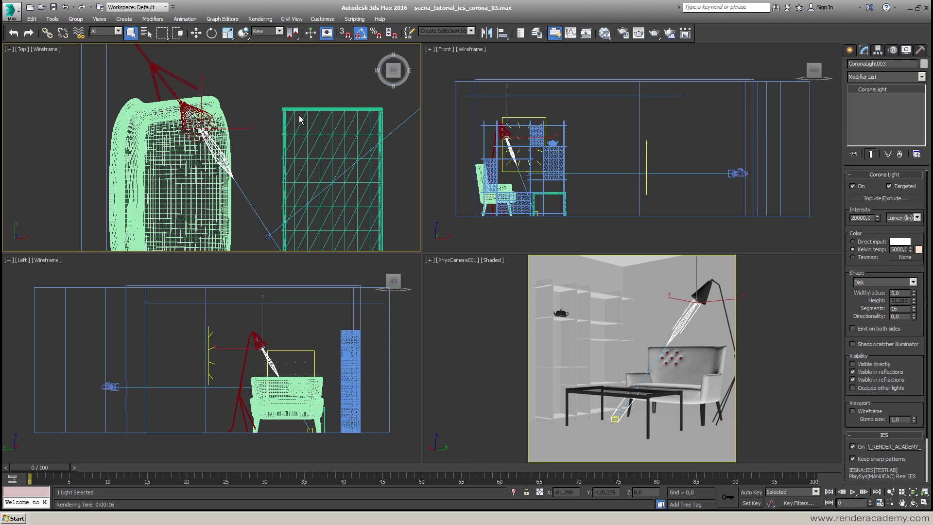
# - Turn off the IES option of the rectangular light beside the floor lamp and deselect the light
pyautogui.moveTo(240, 106); pyautogui.dragTo(240, 241, button='middle')
pyautogui.click(241, 127)
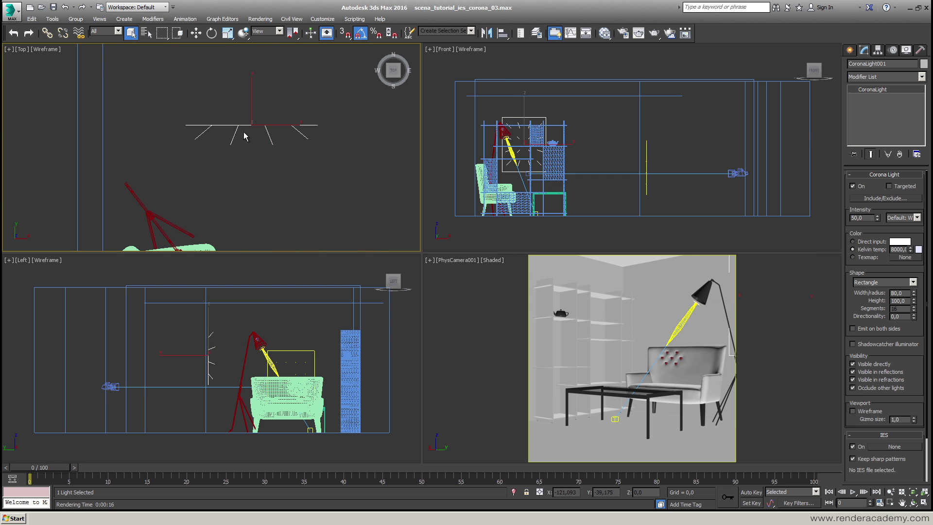
pyautogui.click(853, 446)
pyautogui.scroll(-2, 908, 387)
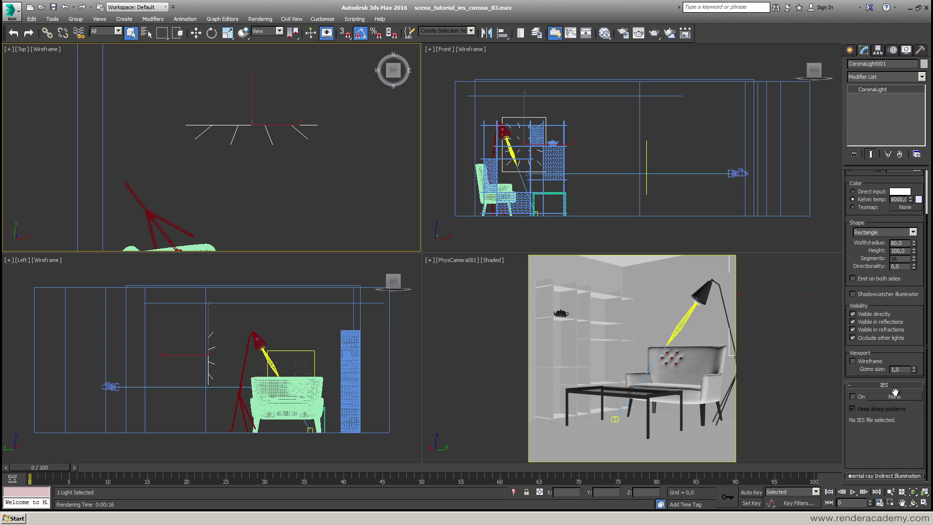
pyautogui.click(275, 197)
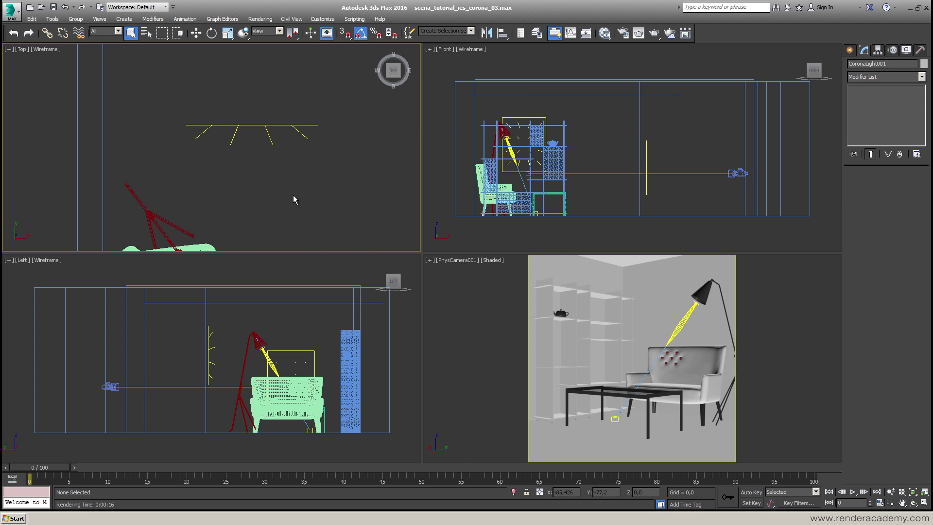
# - Load Real_IES.ies from the Corona folder as the IES profile of the floor lamp's disk light
pyautogui.moveTo(275, 197); pyautogui.dragTo(275, 112, button='middle')
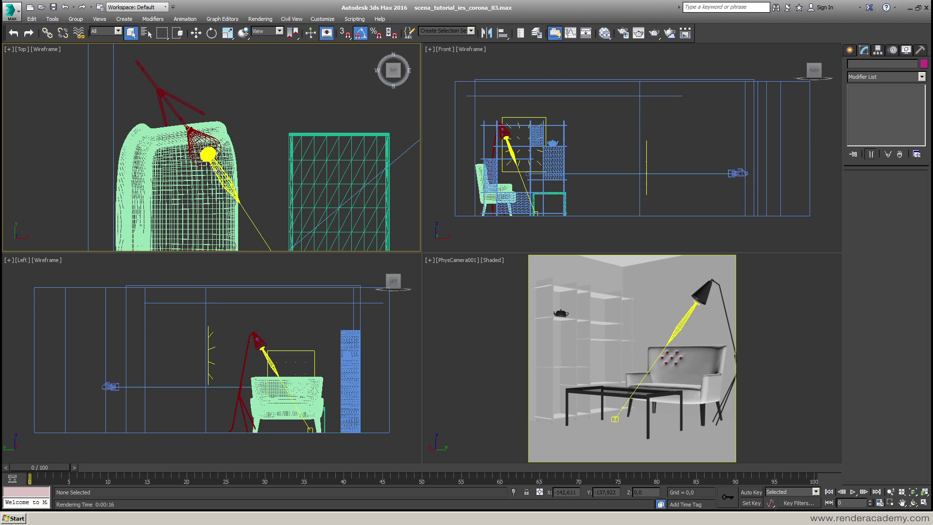
pyautogui.click(218, 171)
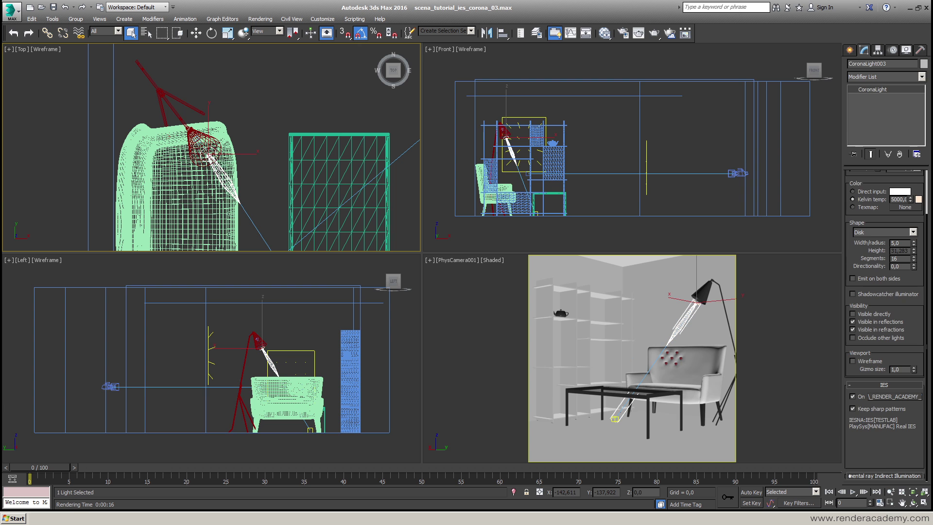
pyautogui.click(878, 396)
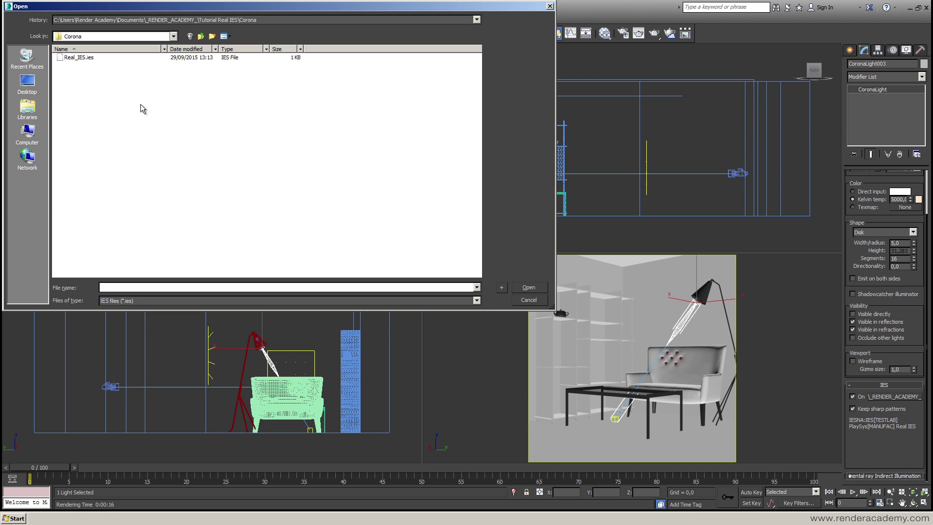
pyautogui.click(87, 57)
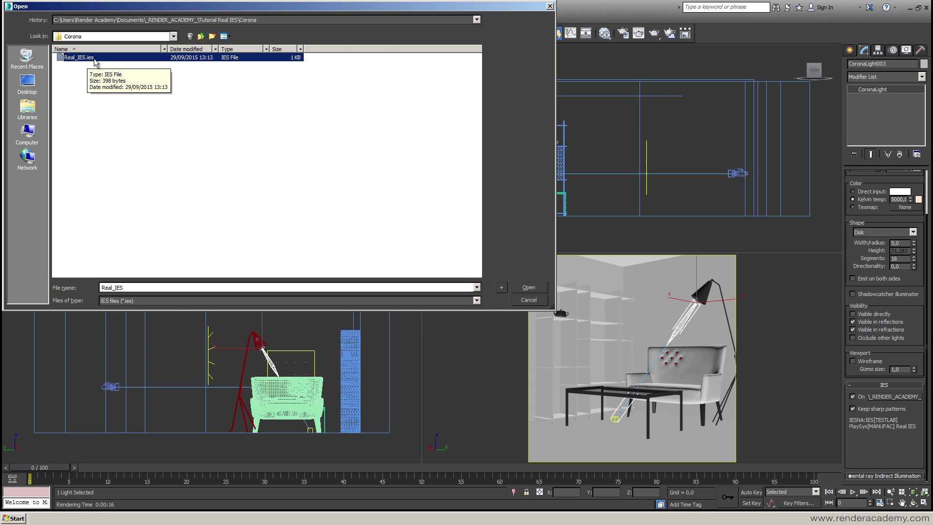
pyautogui.click(528, 287)
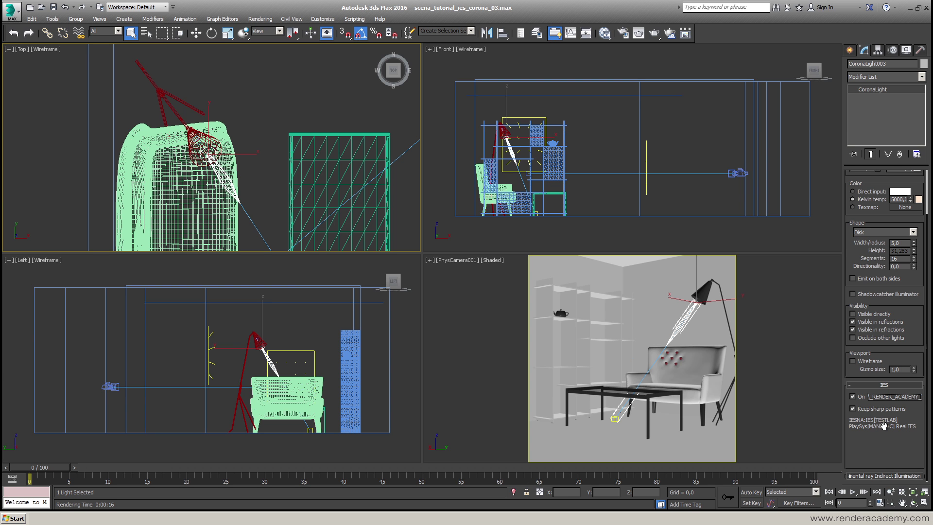
pyautogui.scroll(2, 846, 301)
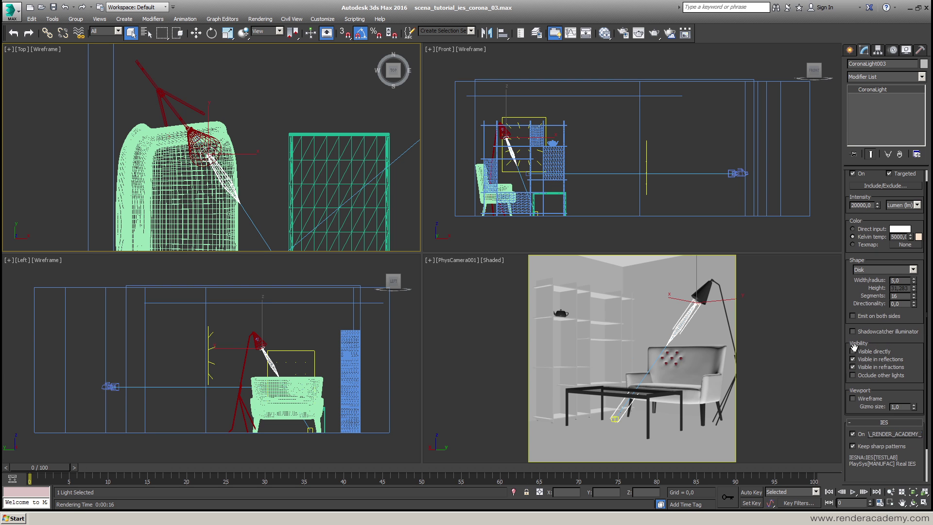
pyautogui.scroll(1, 863, 297)
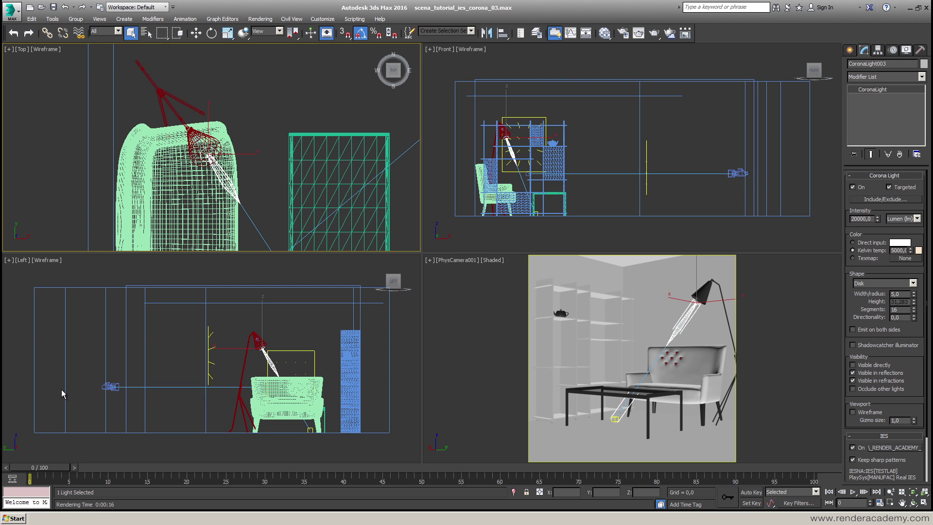
# - Switch to the Real IES web page, and launch the Real IES program from the desktop
pyautogui.hotkey('alt', 'Tab')
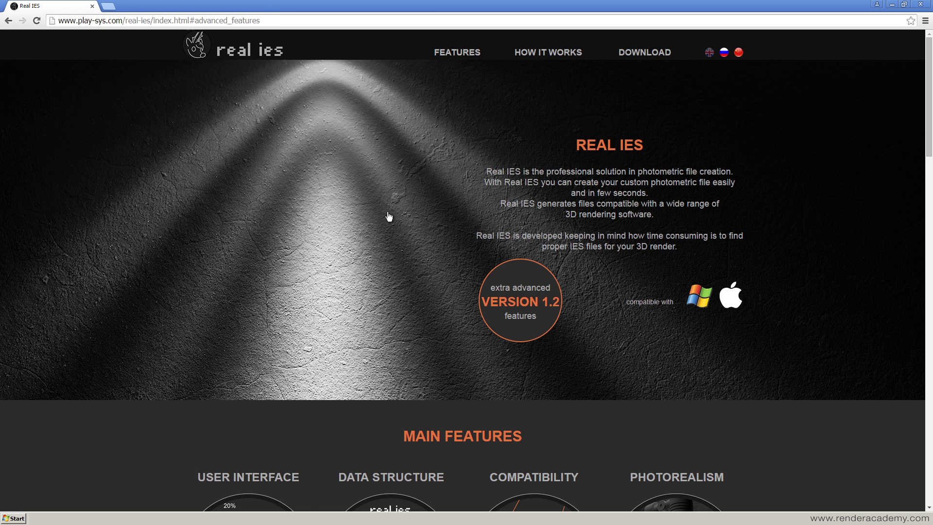
pyautogui.moveTo(499, 287)
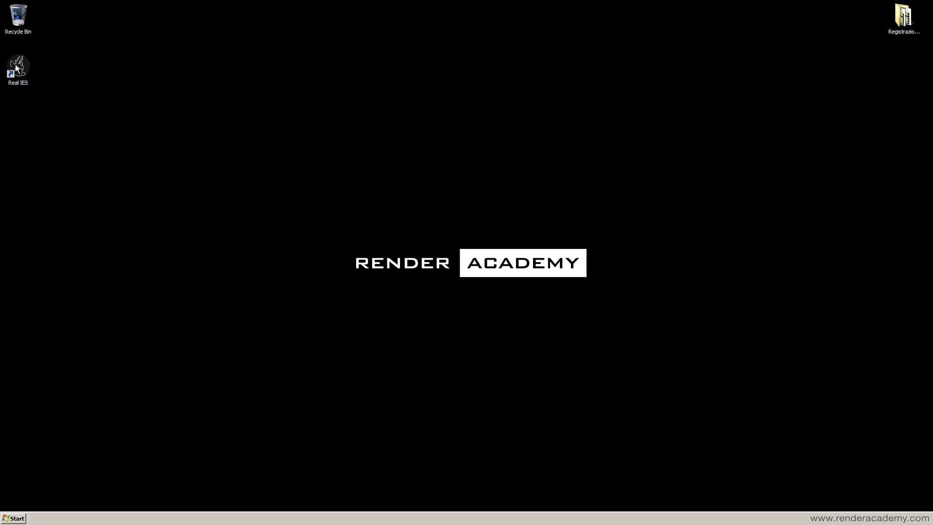
pyautogui.doubleClick(17, 67)
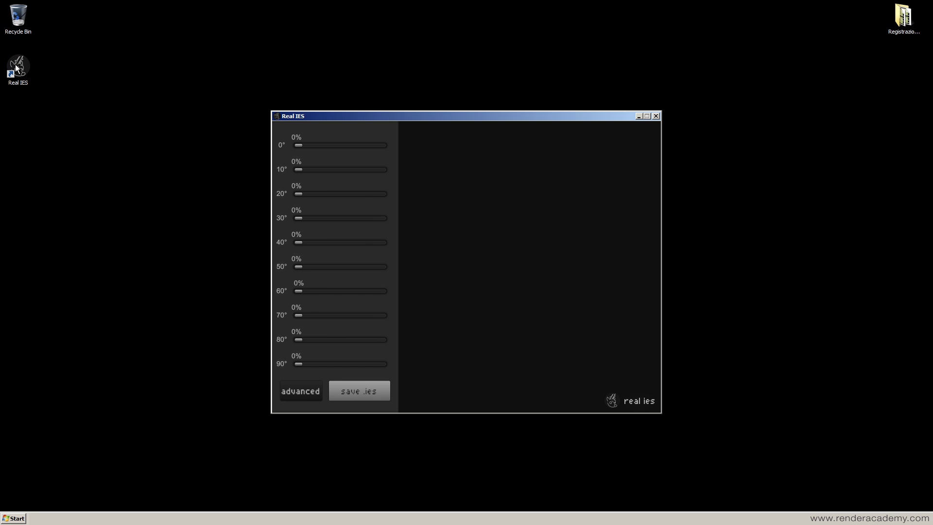
# - Set the light intensity to 77% at 0°, 39% at 20°, 61% at 60° and 37% at 80°, and save the IES file
pyautogui.moveTo(301, 145); pyautogui.dragTo(362, 145)
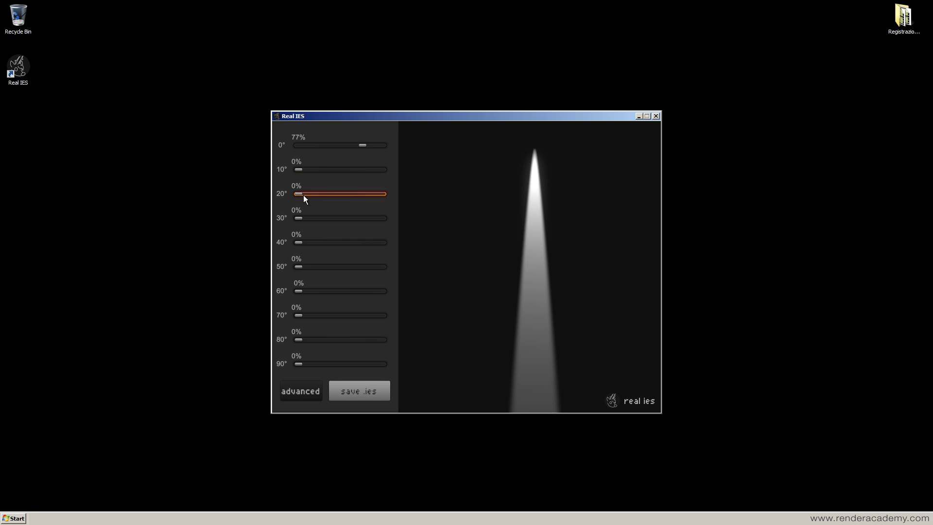
pyautogui.moveTo(303, 195); pyautogui.dragTo(335, 193)
pyautogui.moveTo(300, 292); pyautogui.dragTo(350, 291)
pyautogui.moveTo(299, 339); pyautogui.dragTo(329, 339)
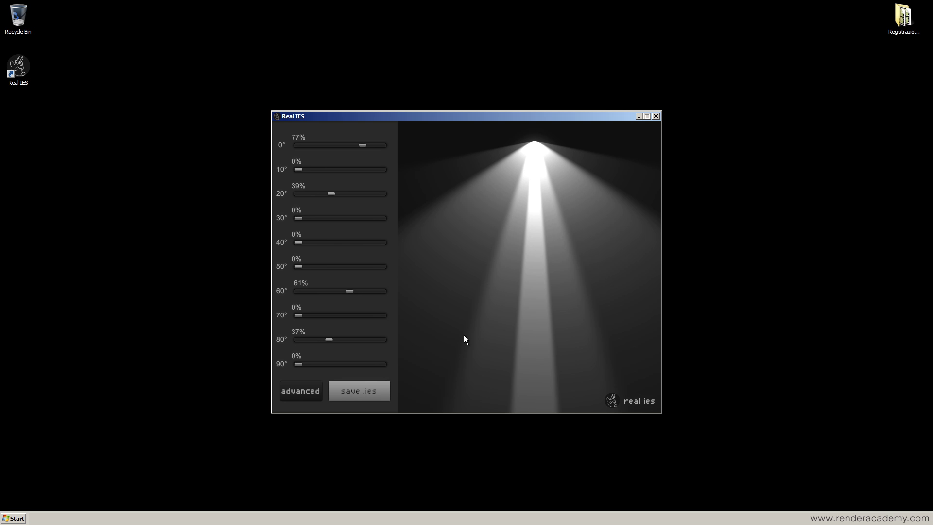
pyautogui.click(363, 392)
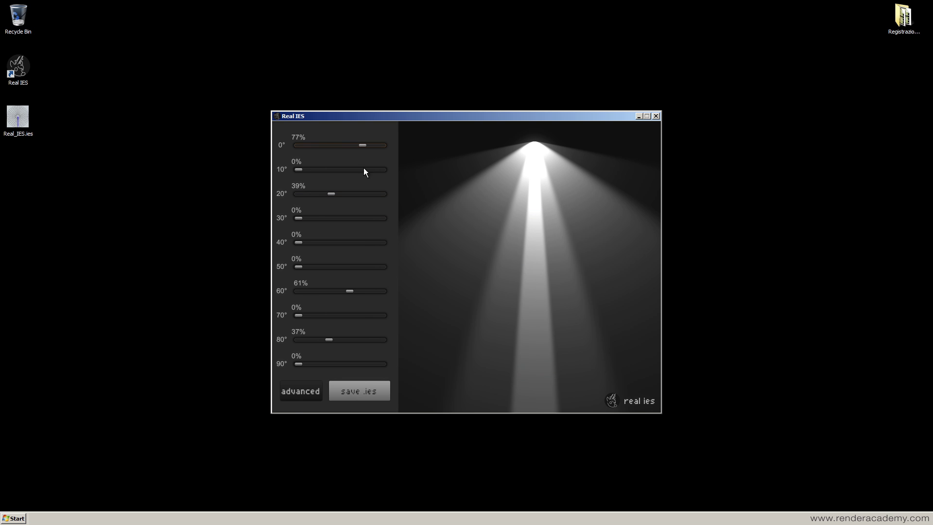
# - Switch to the advanced mode and set height to 200 cm, flux to 5000 lm and power to 150 W
pyautogui.click(299, 390)
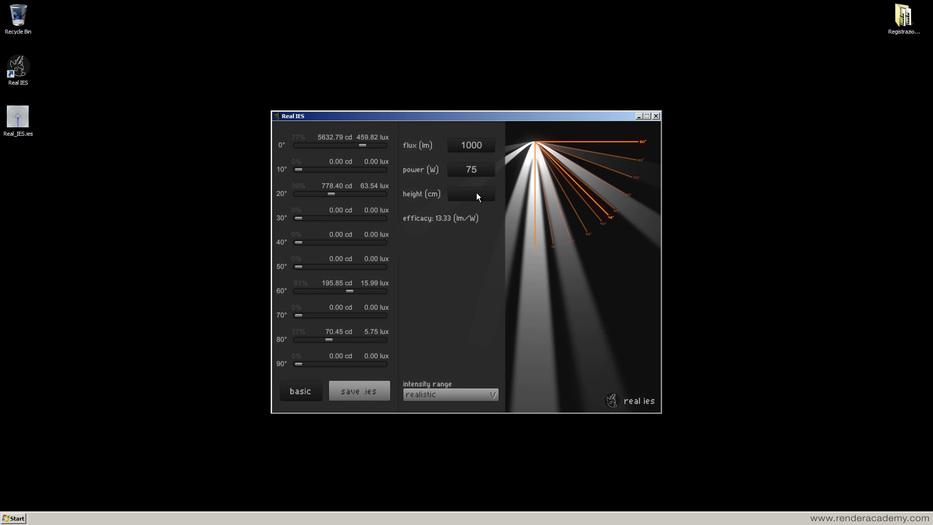
pyautogui.write('200')
pyautogui.click(470, 146)
pyautogui.write('5000')
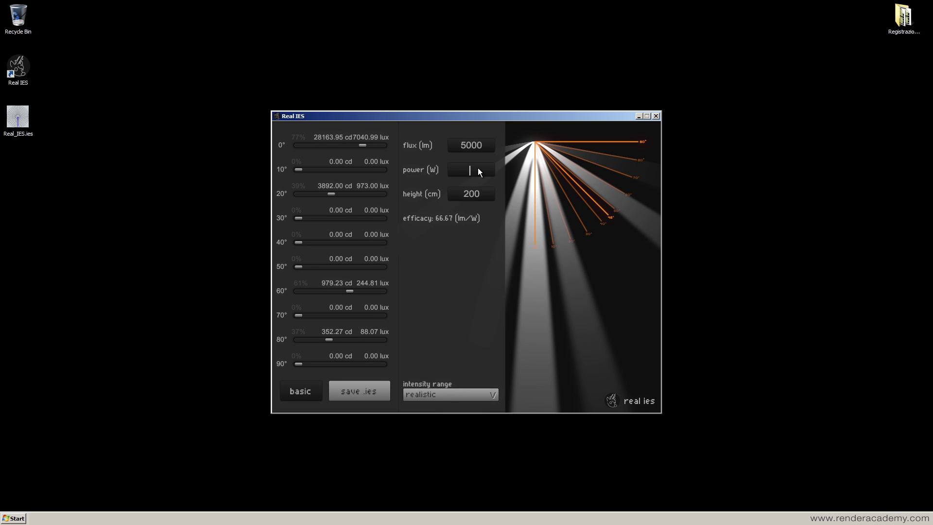
pyautogui.write('150')
# - Reset the light intensity to 0% at 0°, 20°, 60° and 80°
pyautogui.moveTo(361, 145); pyautogui.dragTo(297, 145)
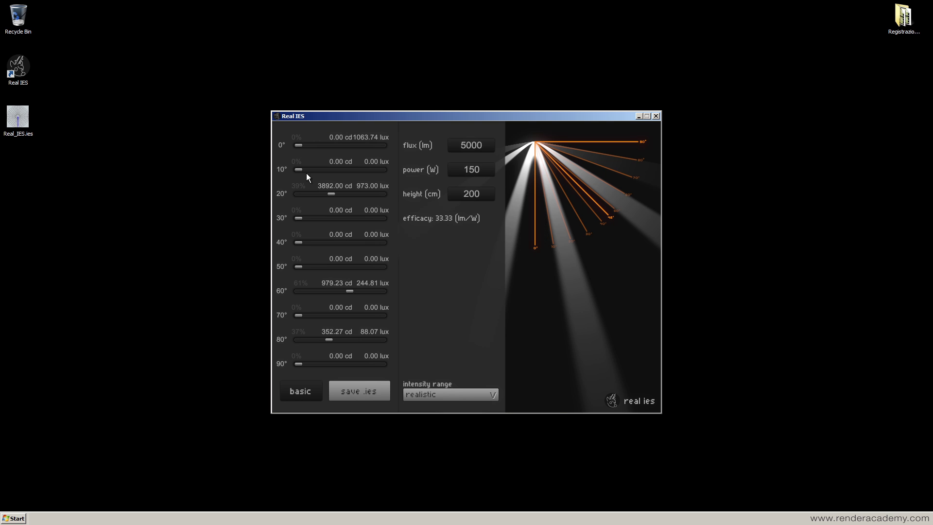
pyautogui.moveTo(333, 193); pyautogui.dragTo(297, 194)
pyautogui.moveTo(348, 291); pyautogui.dragTo(296, 291)
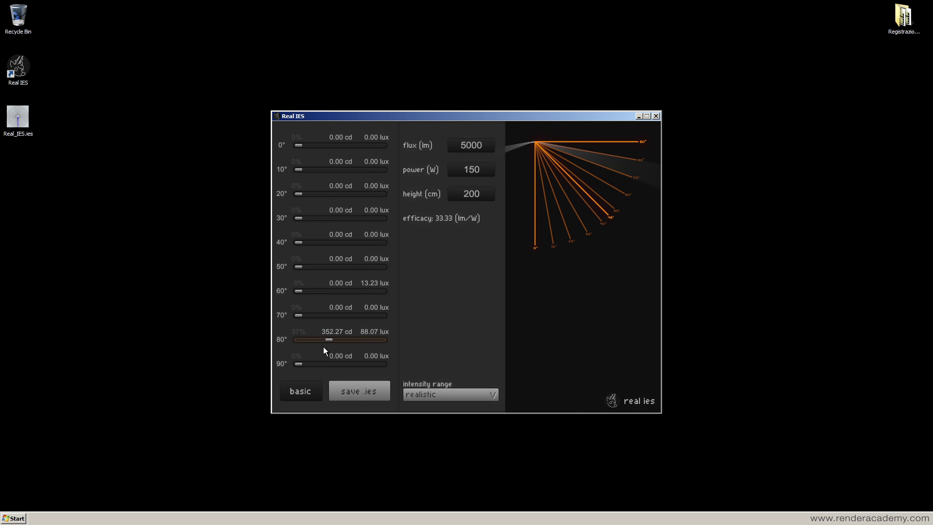
pyautogui.moveTo(328, 339); pyautogui.dragTo(267, 340)
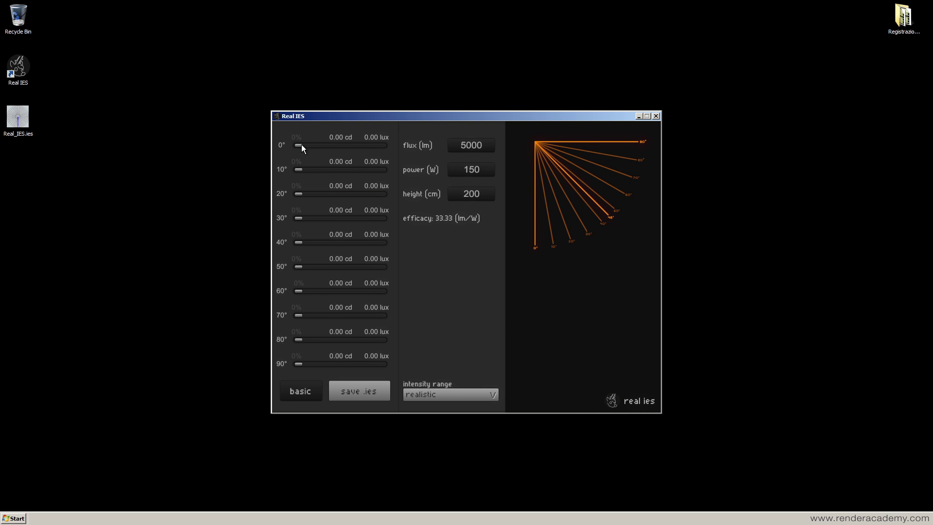
# - Set the light intensity to 71% at 0°, 33% at 20°, 46% at 50° and 29% at 70°, and return to the basic mode
pyautogui.moveTo(302, 145); pyautogui.dragTo(358, 146)
pyautogui.moveTo(304, 194); pyautogui.dragTo(330, 195)
pyautogui.moveTo(299, 266); pyautogui.dragTo(340, 266)
pyautogui.moveTo(298, 316); pyautogui.dragTo(321, 315)
pyautogui.click(305, 393)
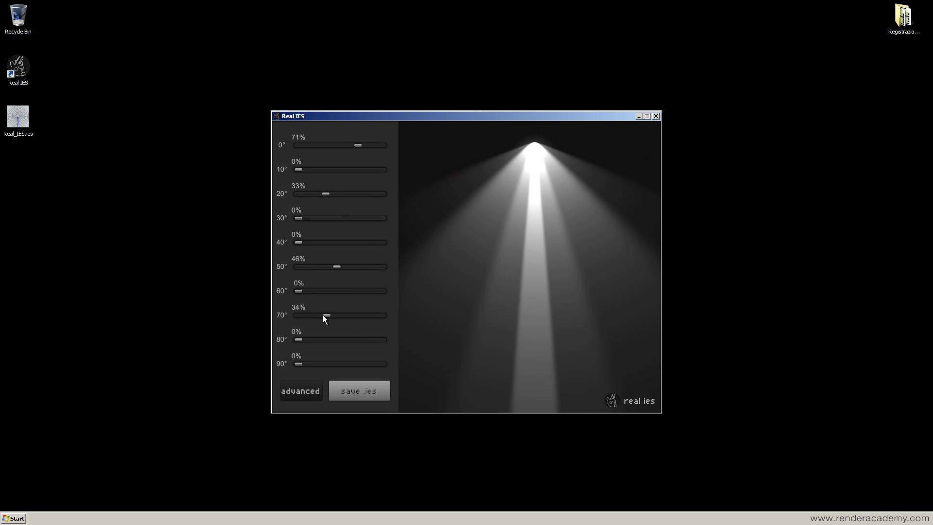
# - Set the intensity to 10% at 50° and 27% at 60°, and set the flux to 20000 lm in the advanced mode
pyautogui.moveTo(337, 267); pyautogui.dragTo(345, 267)
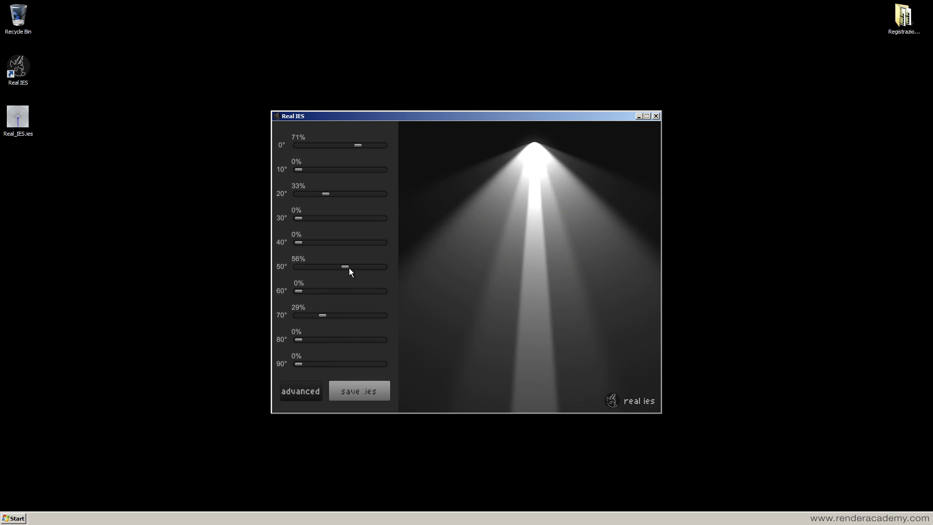
pyautogui.moveTo(307, 291); pyautogui.dragTo(318, 291)
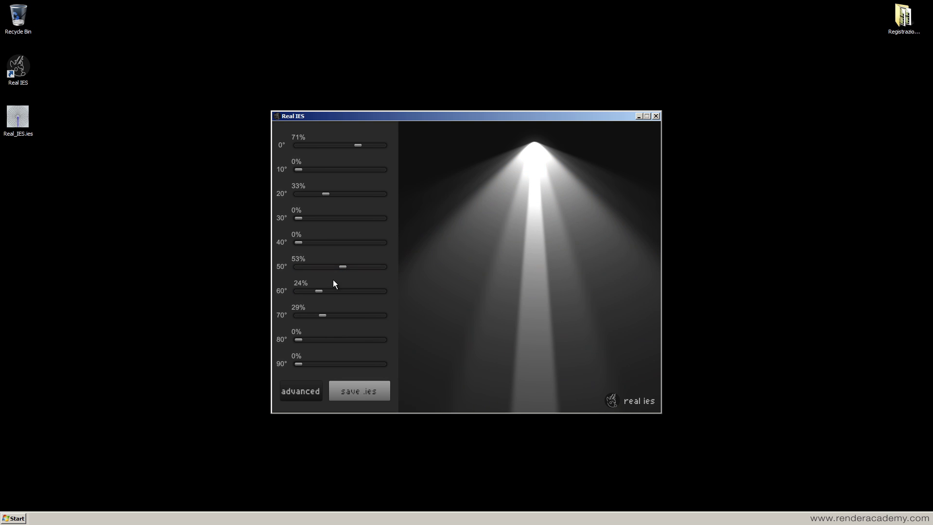
pyautogui.moveTo(321, 292); pyautogui.dragTo(306, 267)
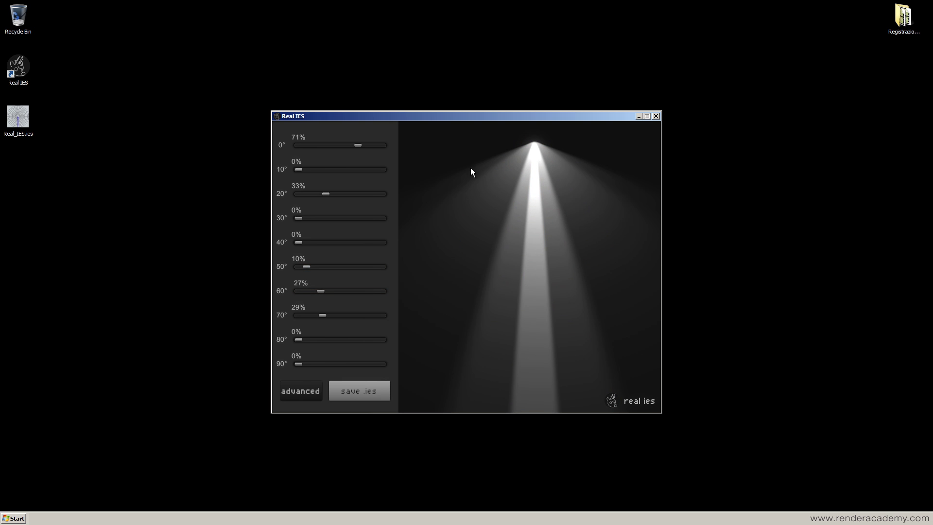
pyautogui.click(300, 396)
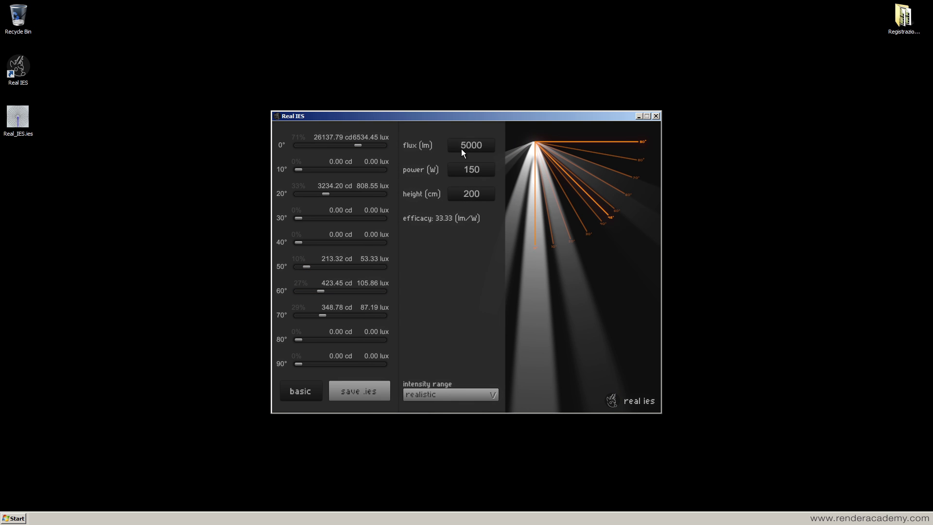
pyautogui.write('20000')
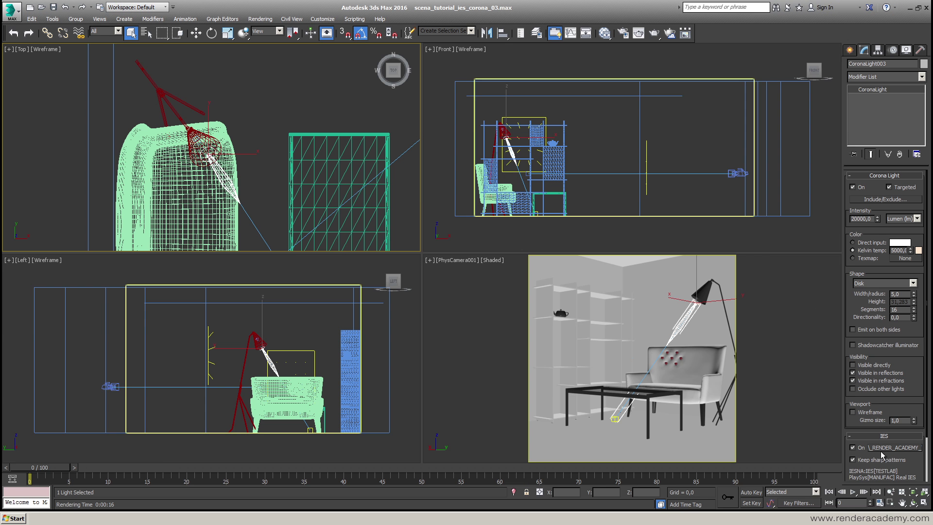
# - Switch to 3ds Max, and check the floor lamp light's IES settings and intensity units, keeping Lumen (lm) selected
pyautogui.scroll(-2, 888, 464)
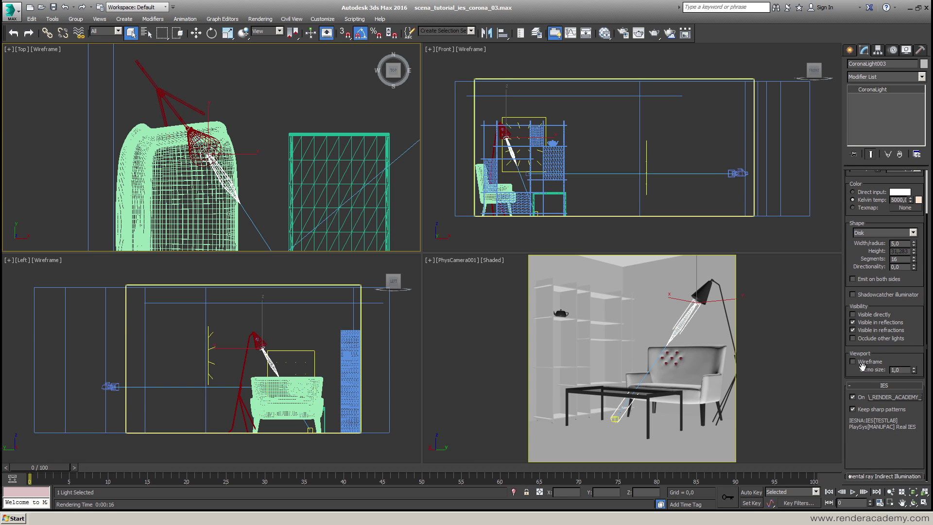
pyautogui.scroll(2, 860, 369)
pyautogui.click(907, 219)
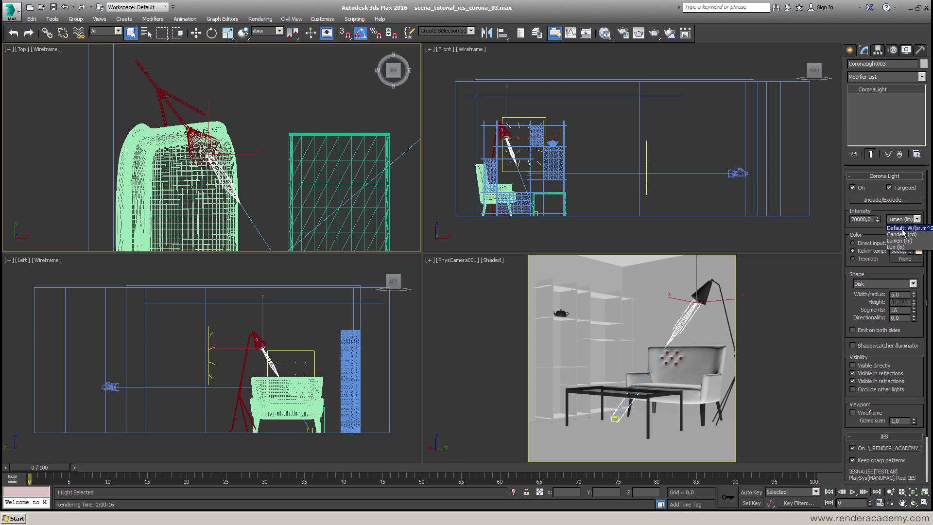
pyautogui.click(899, 240)
pyautogui.click(851, 219)
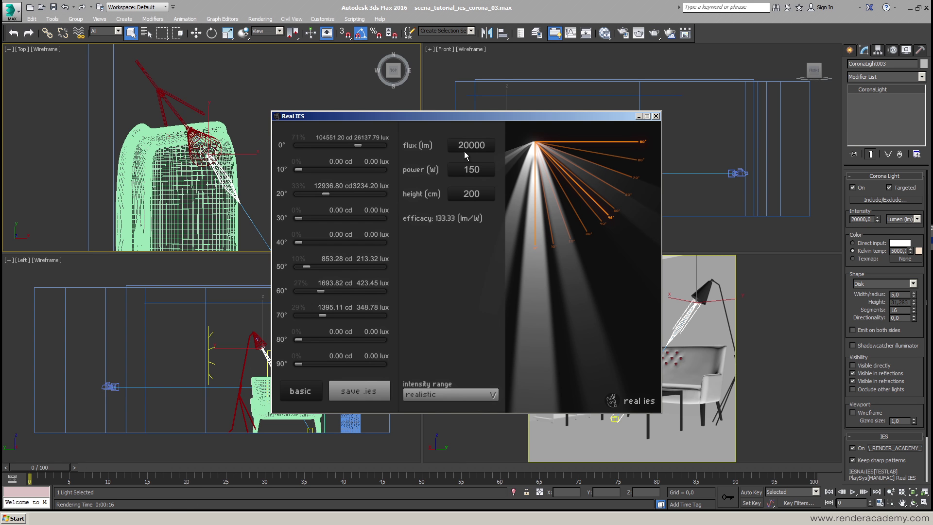
# - Switch to Real IES, return it to the basic mode and close the program
pyautogui.click(478, 146)
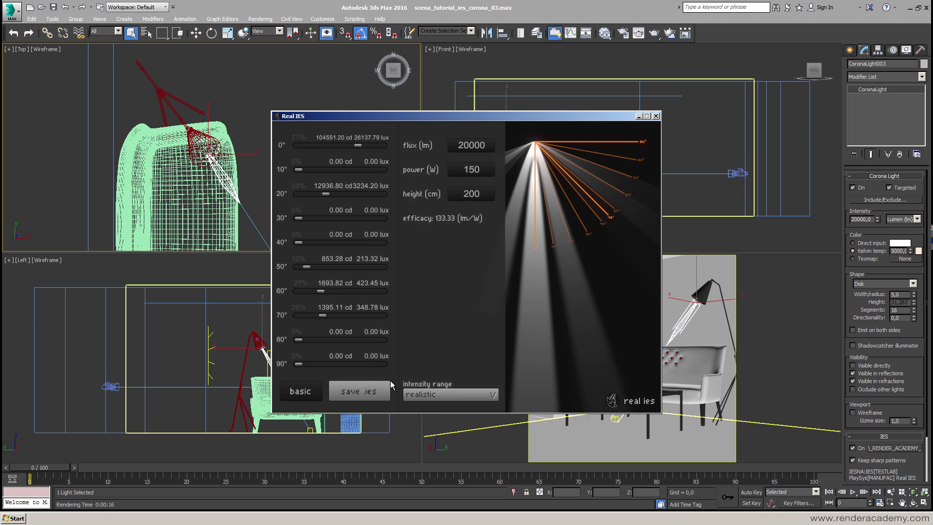
pyautogui.click(300, 391)
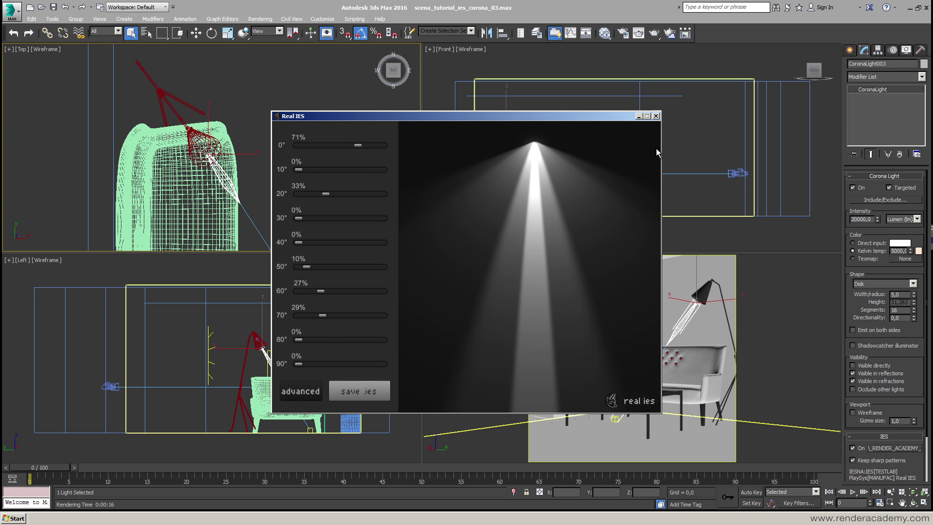
pyautogui.click(656, 115)
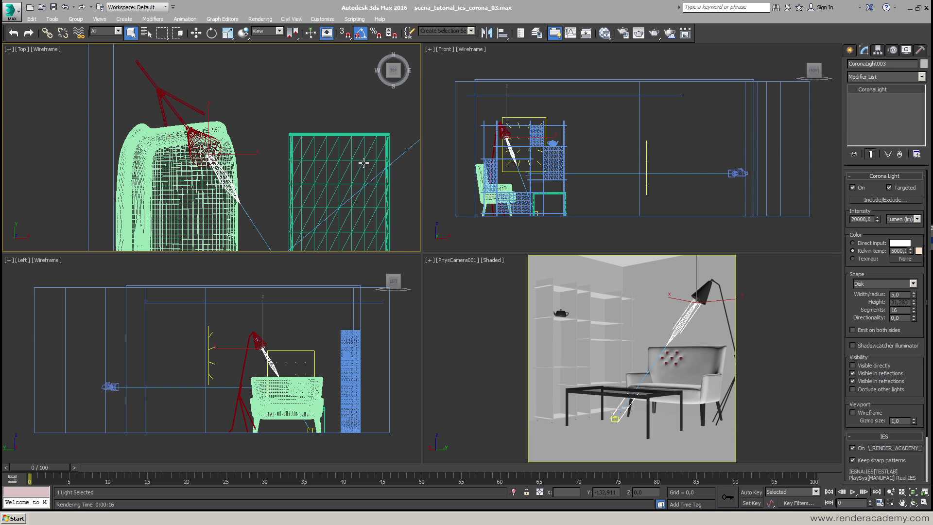
# - Turn off CoronaLight001 and CoronaLight002 so that only the floor lamp's light stays on
pyautogui.scroll(-3, 209, 146)
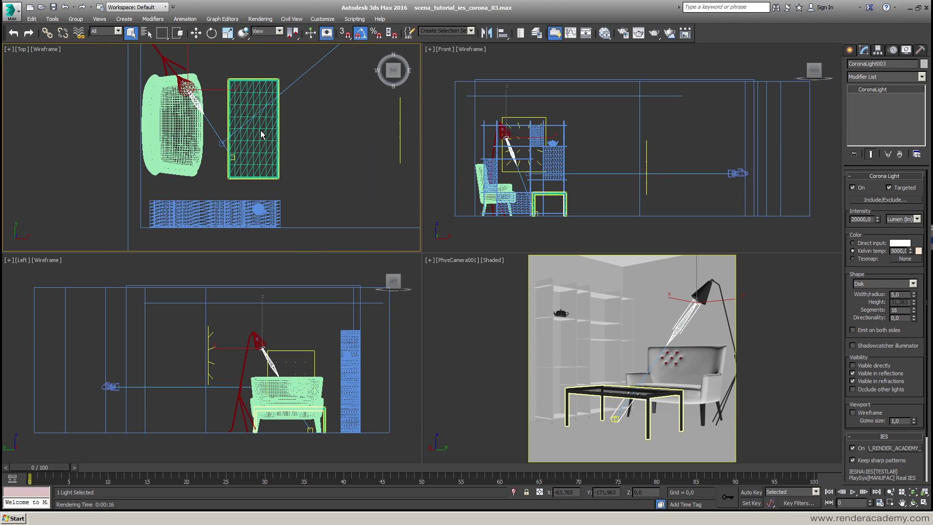
pyautogui.scroll(-2, 256, 165)
pyautogui.click(229, 91)
pyautogui.click(306, 163)
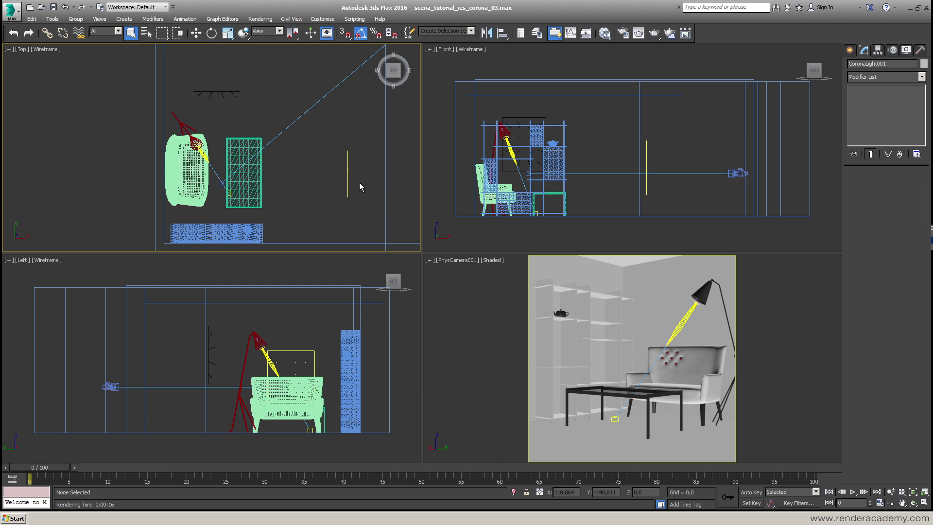
pyautogui.moveTo(371, 201); pyautogui.dragTo(371, 201)
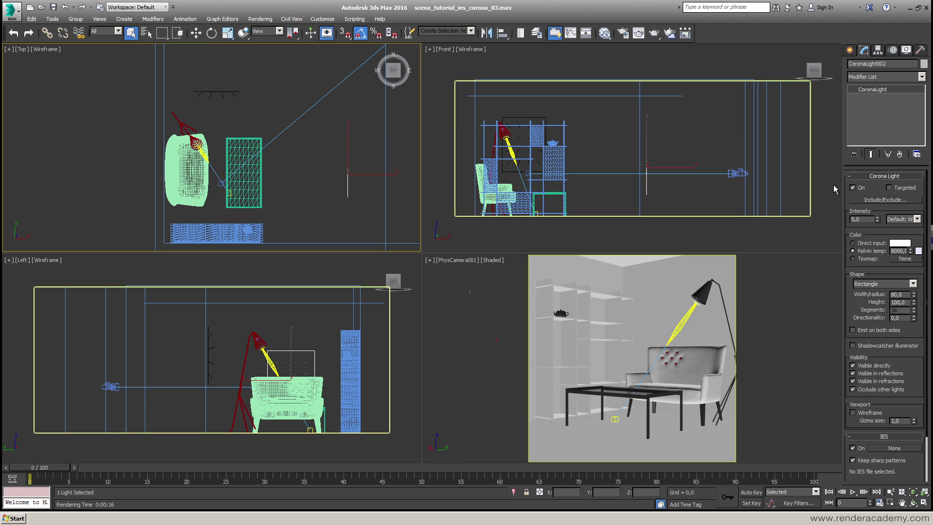
# - Render the PhysCamera001 view in the Corona frame buffer and move the buffer window aside
pyautogui.click(695, 305)
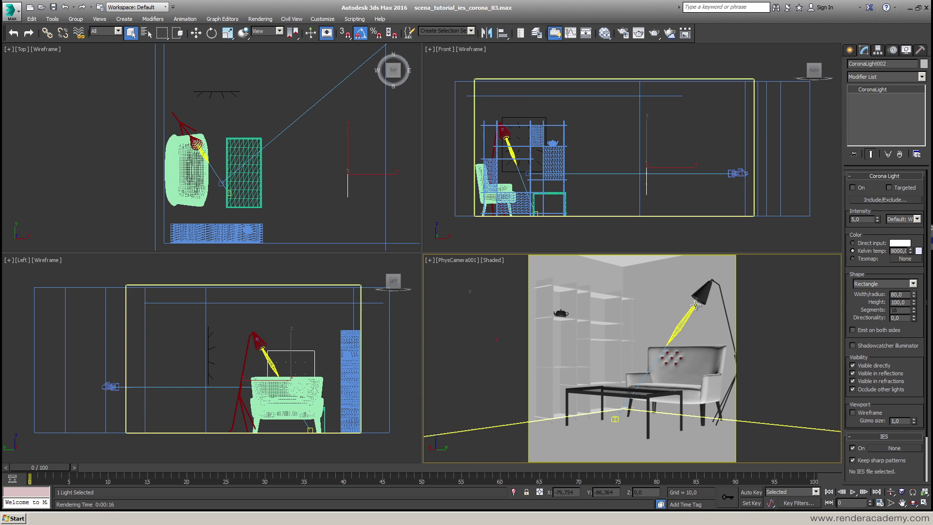
pyautogui.click(655, 36)
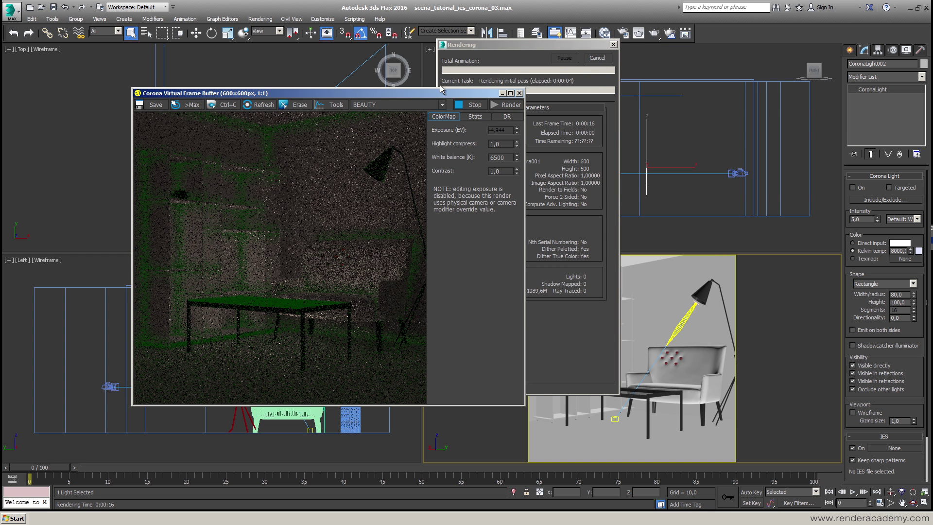
pyautogui.moveTo(394, 93); pyautogui.dragTo(283, 106)
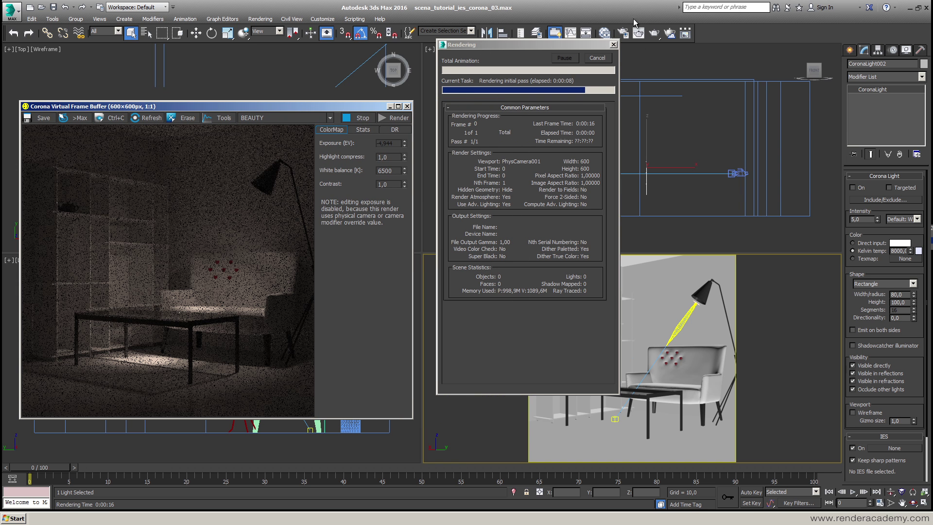
# - Open the render setup and examine the common parameters and the Corona scene settings
pyautogui.click(623, 31)
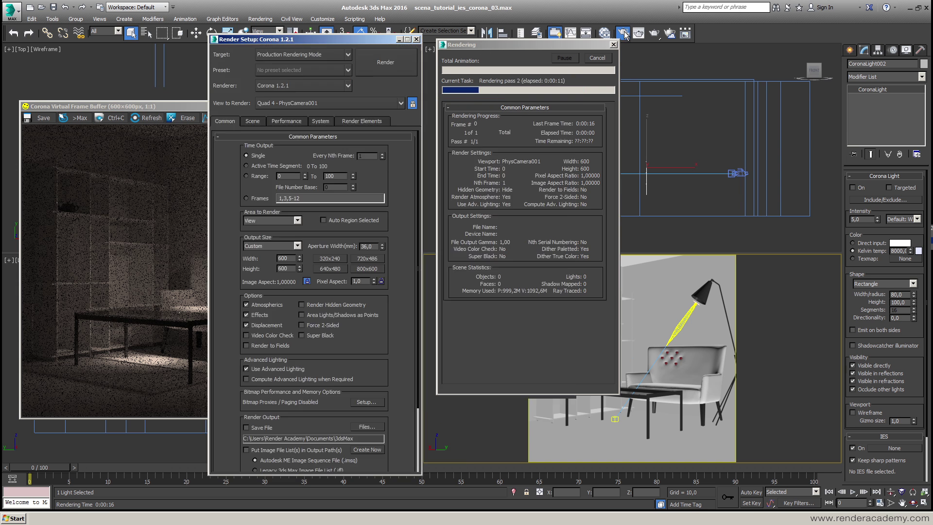
pyautogui.moveTo(409, 37); pyautogui.dragTo(812, 38)
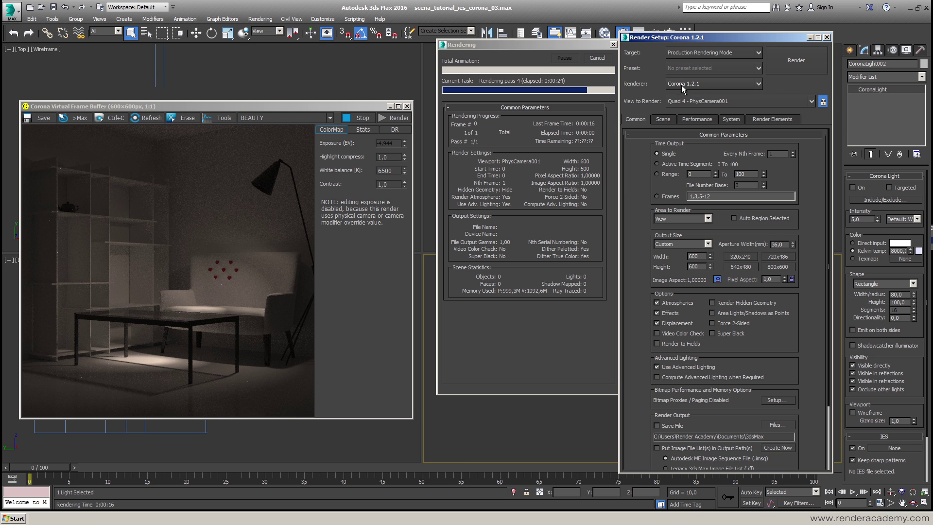
pyautogui.click(663, 122)
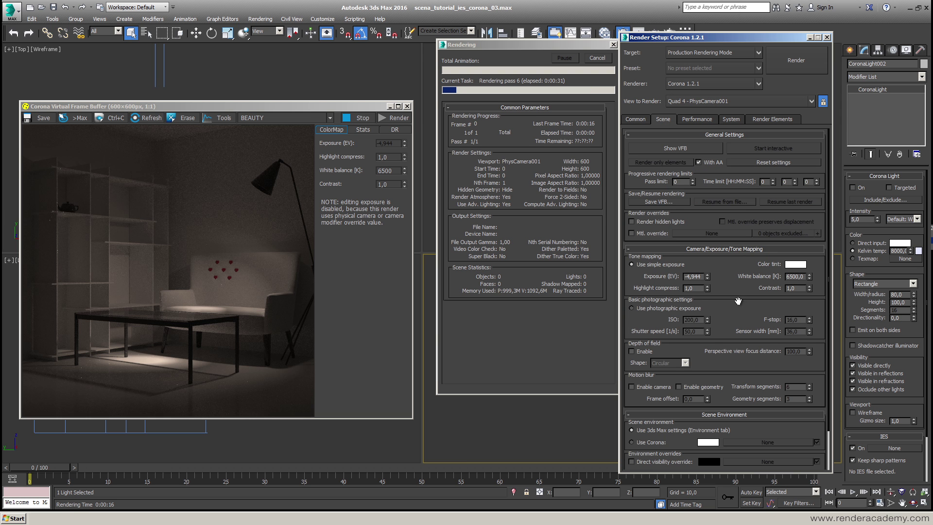
pyautogui.scroll(-3, 748, 306)
pyautogui.scroll(3, 756, 295)
pyautogui.moveTo(821, 265); pyautogui.dragTo(823, 336)
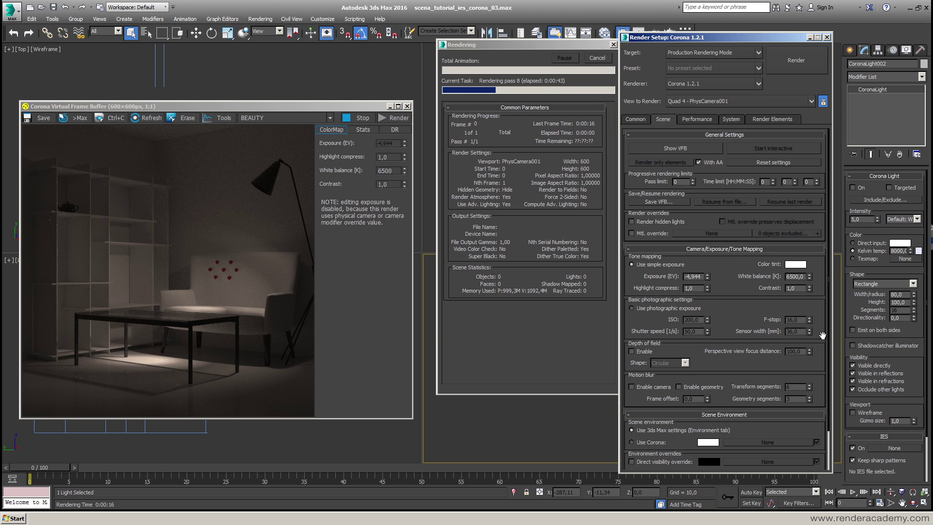
# - Examine the global illumination solvers, UHD Cache and system settings, and close the render setup
pyautogui.click(694, 119)
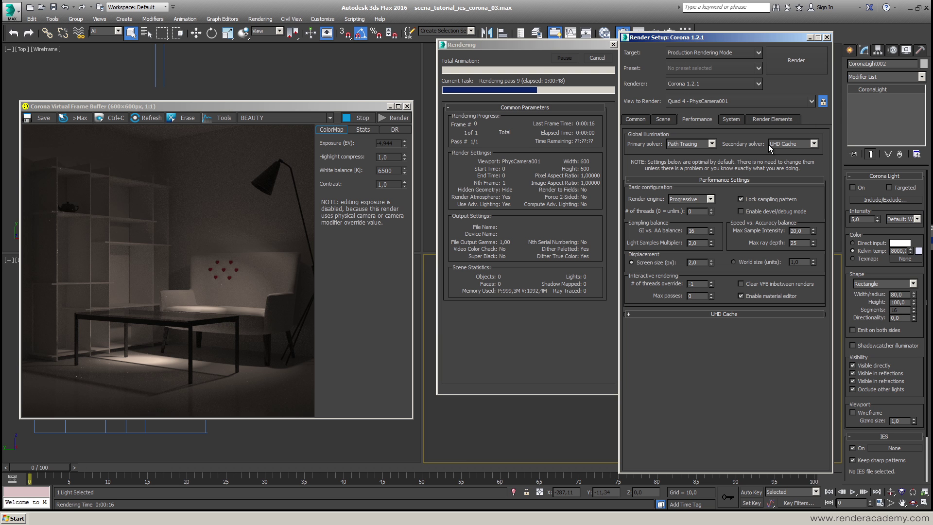
pyautogui.moveTo(774, 145)
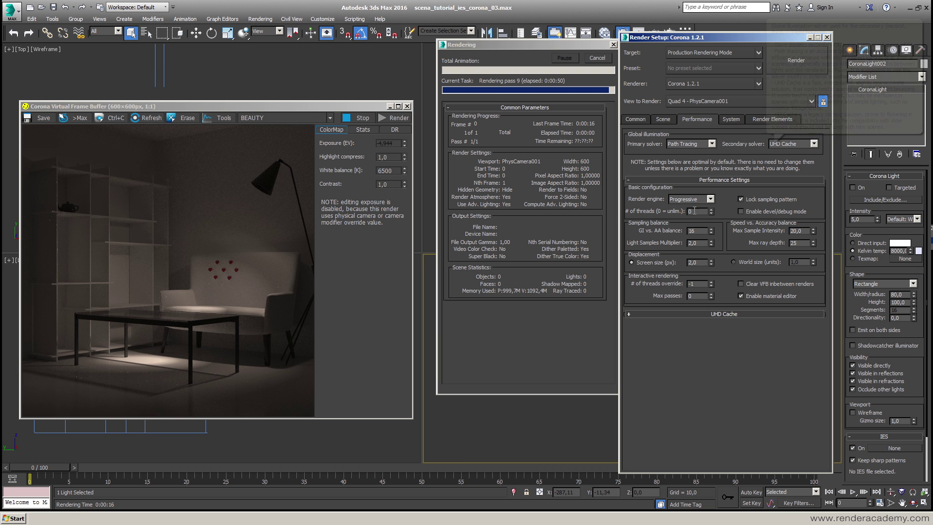
pyautogui.click(725, 314)
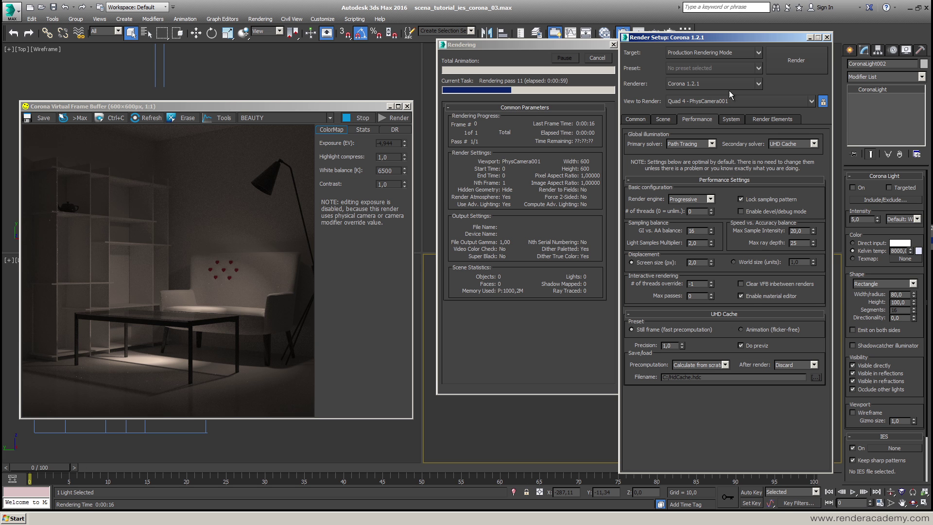
pyautogui.click(732, 120)
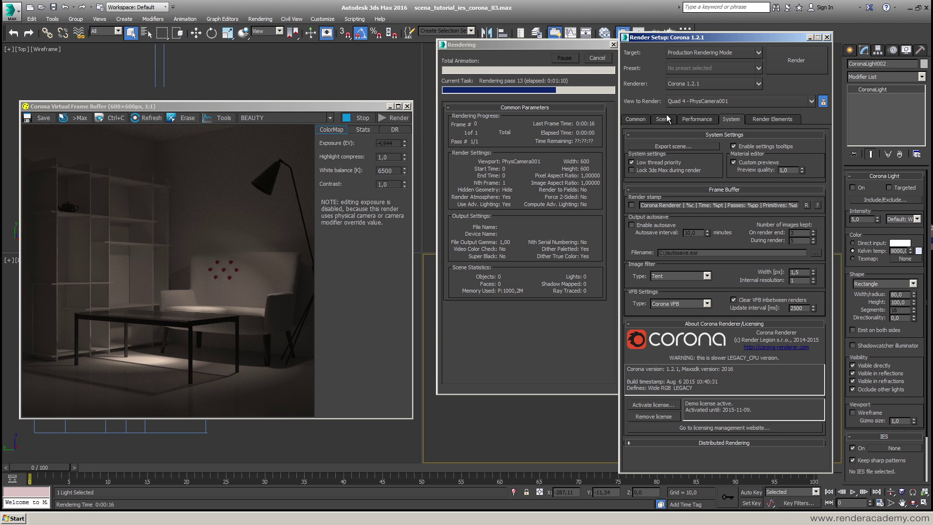
pyautogui.click(690, 119)
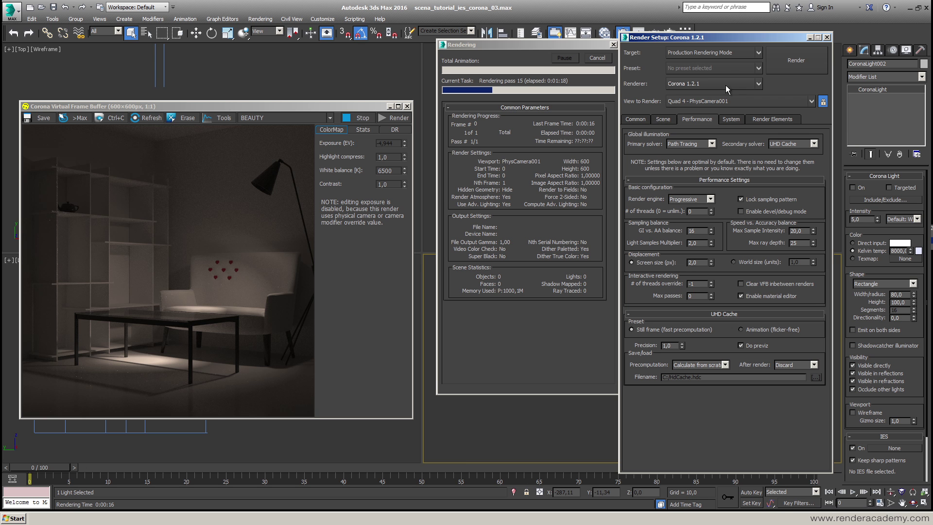
pyautogui.click(828, 38)
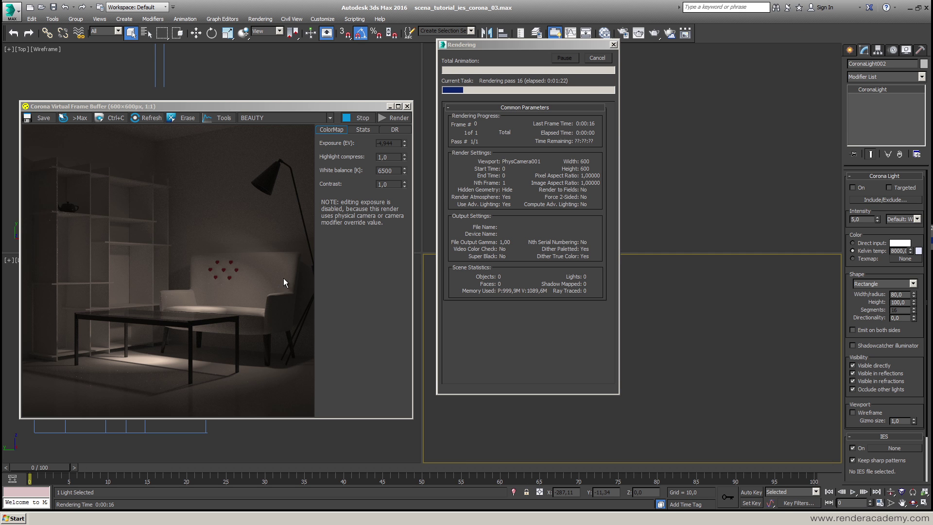
# - Stop the render, copy the image to a 3ds Max frame window for comparison, and close the Corona frame buffer
pyautogui.click(360, 118)
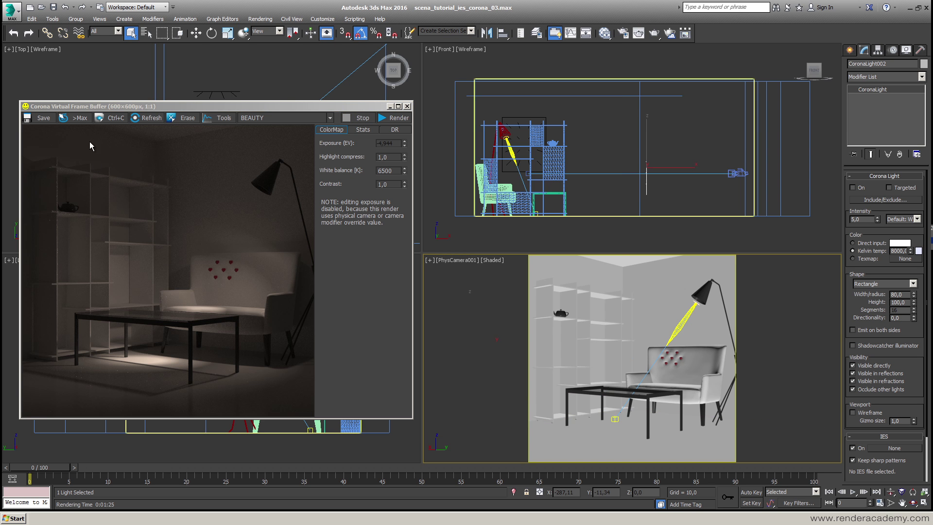
pyautogui.click(76, 118)
pyautogui.moveTo(495, 112); pyautogui.dragTo(660, 162)
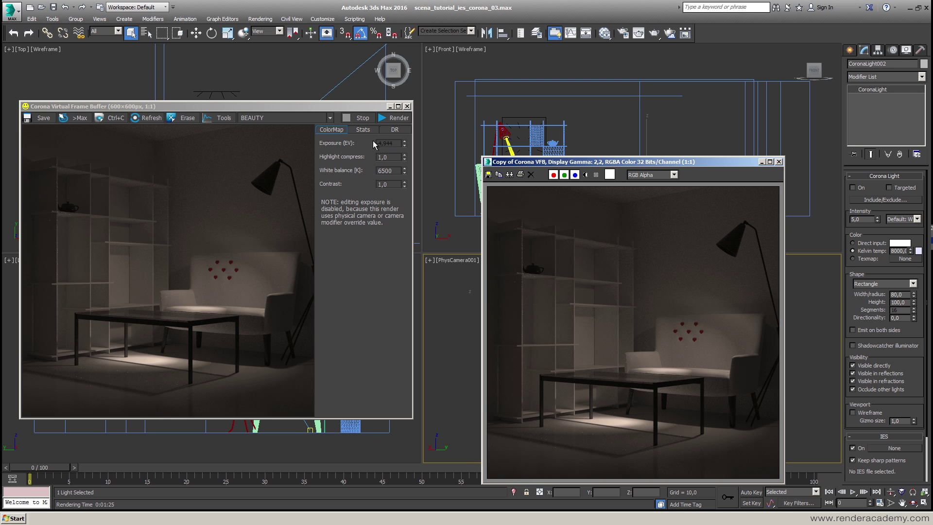
pyautogui.click(407, 106)
# - Check the simple exposure and tone mapping settings in the render setup's Corona scene parameters, and close the render setup
pyautogui.click(623, 33)
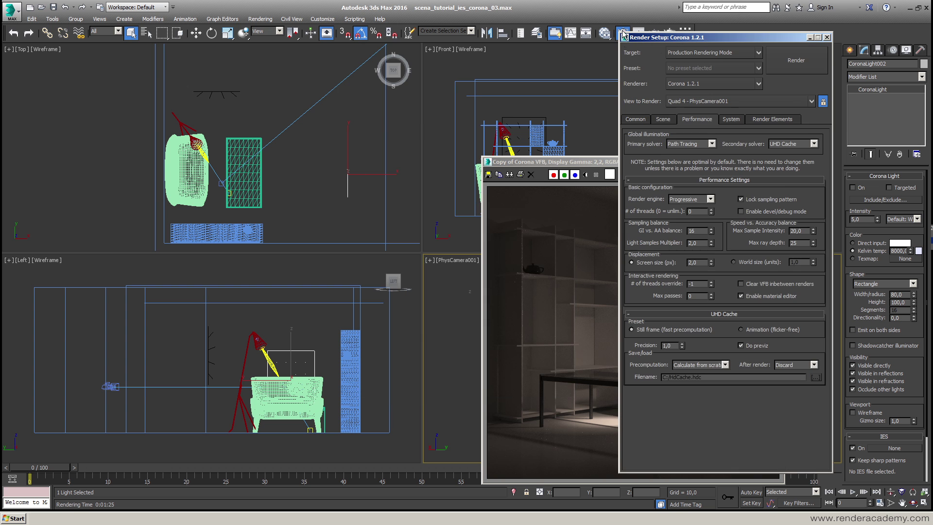
pyautogui.click(672, 120)
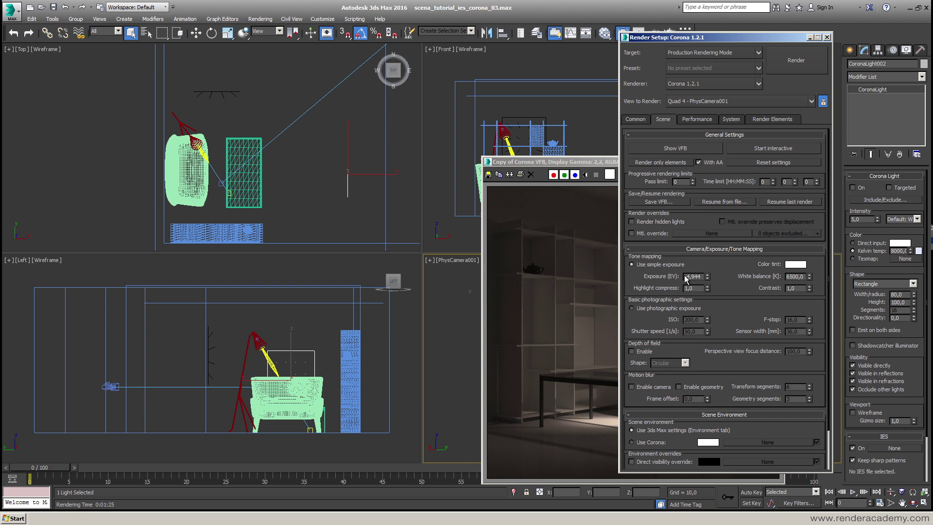
pyautogui.click(827, 38)
# - Move the copied render aside and switch on both rectangular Corona area lights, CoronaLight001 and CoronaLight002
pyautogui.moveTo(730, 163); pyautogui.dragTo(747, 134)
pyautogui.click(288, 116)
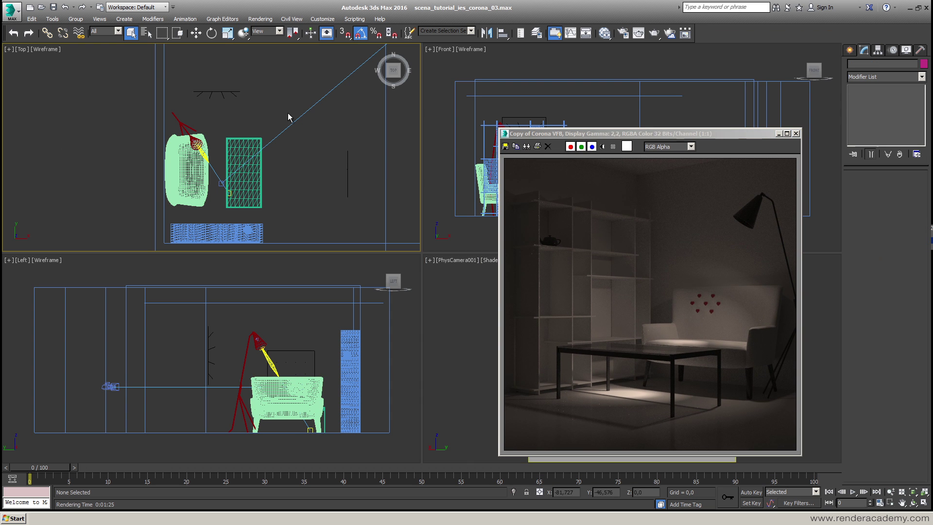
pyautogui.click(236, 94)
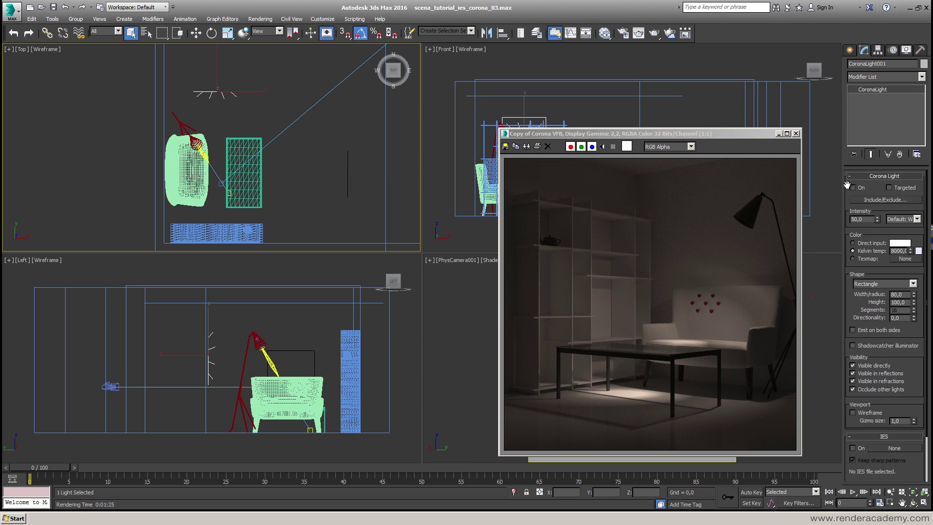
pyautogui.moveTo(322, 161); pyautogui.dragTo(366, 188)
# - Render the camera view with the area lights on and place the Corona frame buffer beside the copied render
pyautogui.moveTo(695, 136); pyautogui.dragTo(273, 110)
pyautogui.click(654, 33)
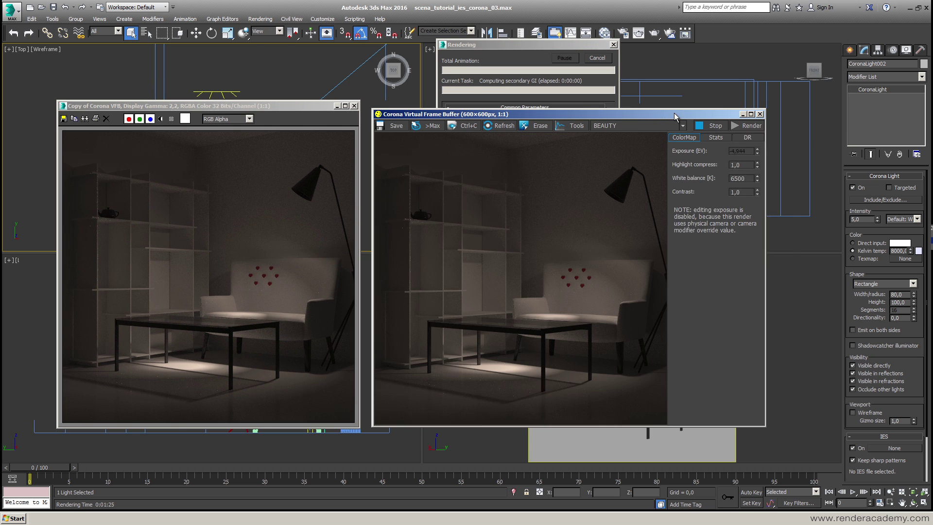
pyautogui.moveTo(674, 116); pyautogui.dragTo(701, 113)
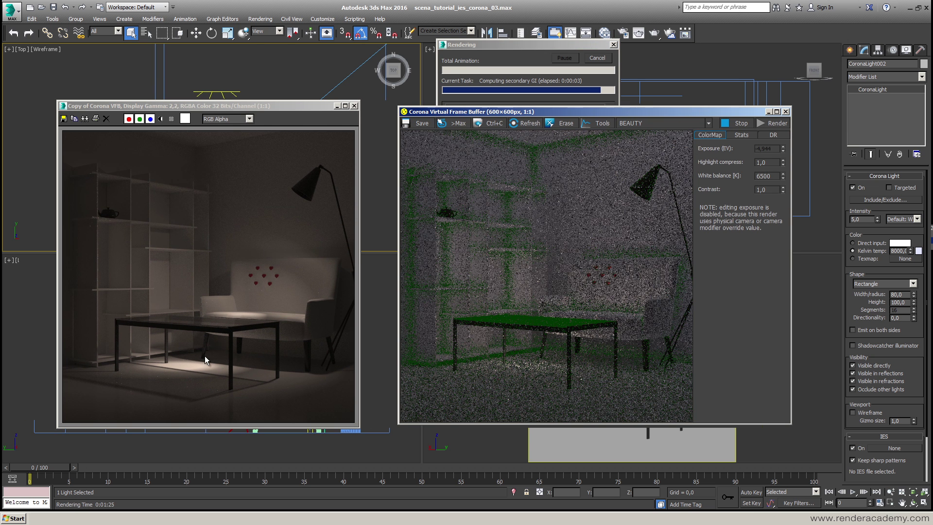
# - Examine the light patch under the table in the copied render and reposition its window beside the new render
pyautogui.scroll(2, 197, 372)
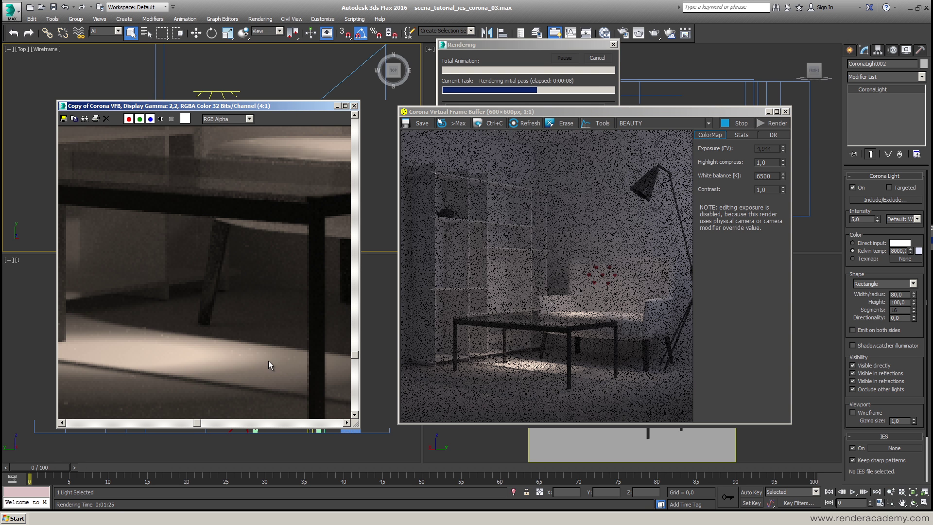
pyautogui.scroll(-1, 221, 362)
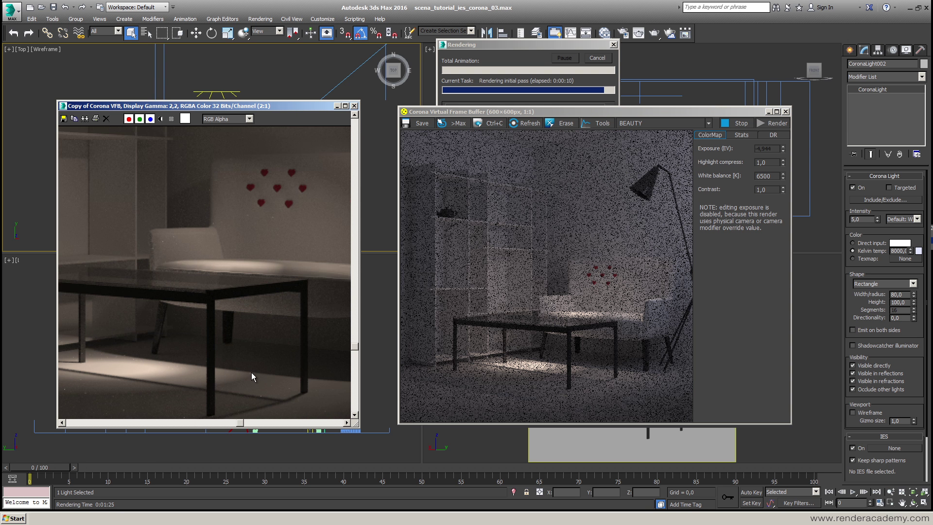
pyautogui.scroll(-1, 252, 372)
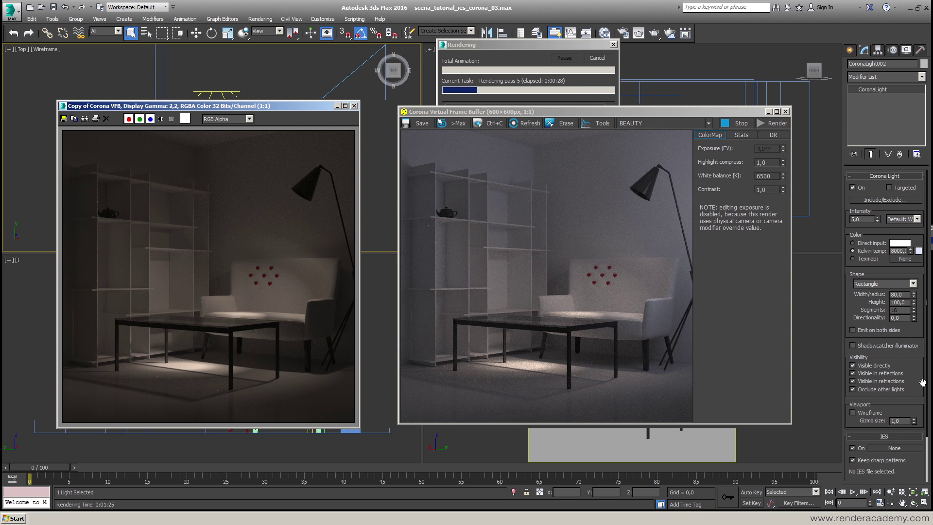
pyautogui.moveTo(919, 384)
pyautogui.mouseDown()
pyautogui.moveTo(919, 371)
pyautogui.moveTo(919, 382)
pyautogui.mouseUp()
pyautogui.moveTo(187, 106); pyautogui.dragTo(205, 253)
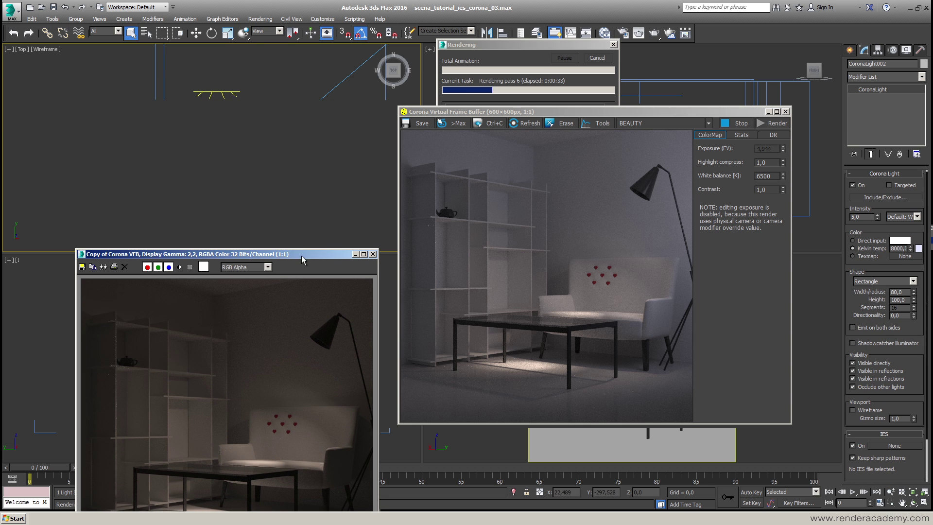
pyautogui.moveTo(301, 255); pyautogui.dragTo(280, 118)
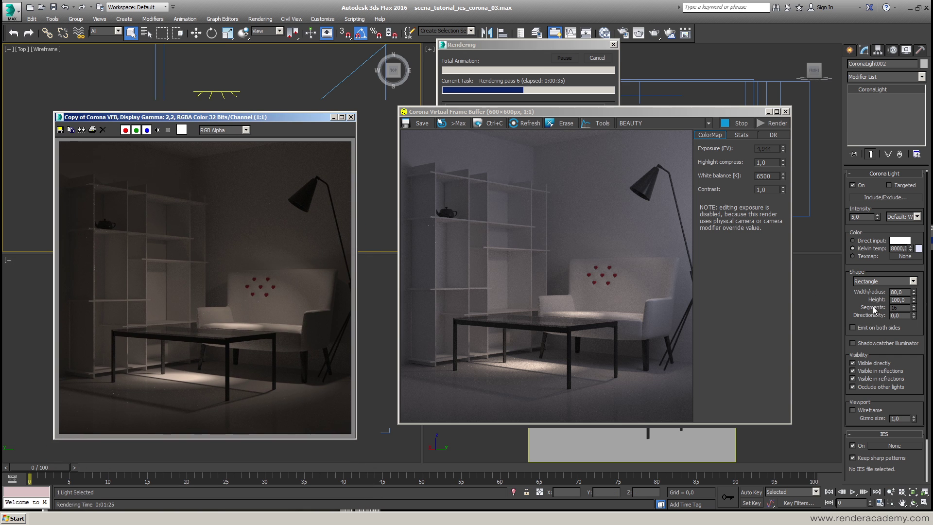
# - Check the area light's Kelvin temperature against the render in progress, and cancel the rendering
pyautogui.doubleClick(899, 249)
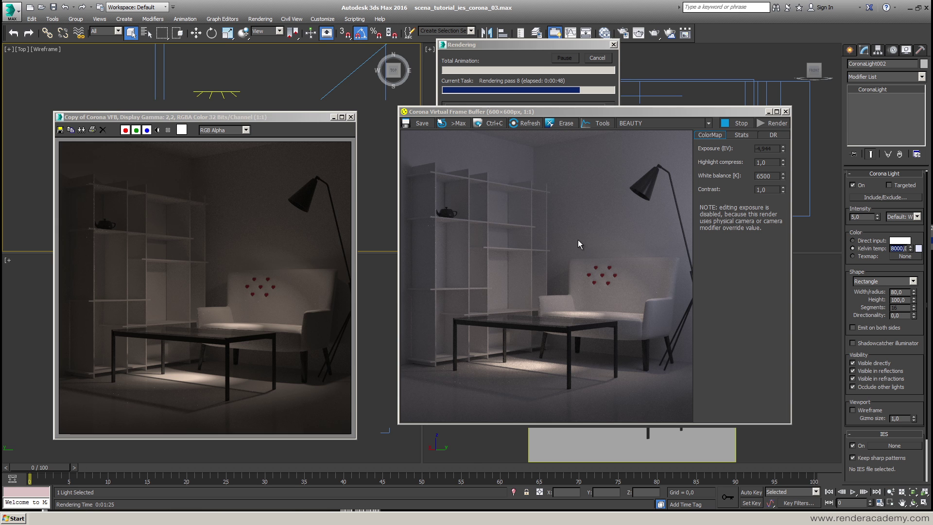
pyautogui.click(514, 310)
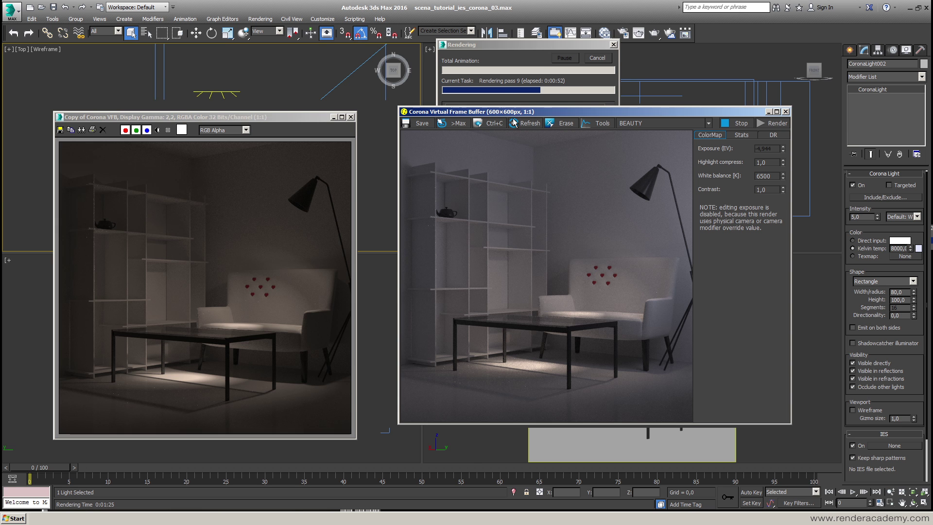
pyautogui.moveTo(582, 112); pyautogui.dragTo(588, 112)
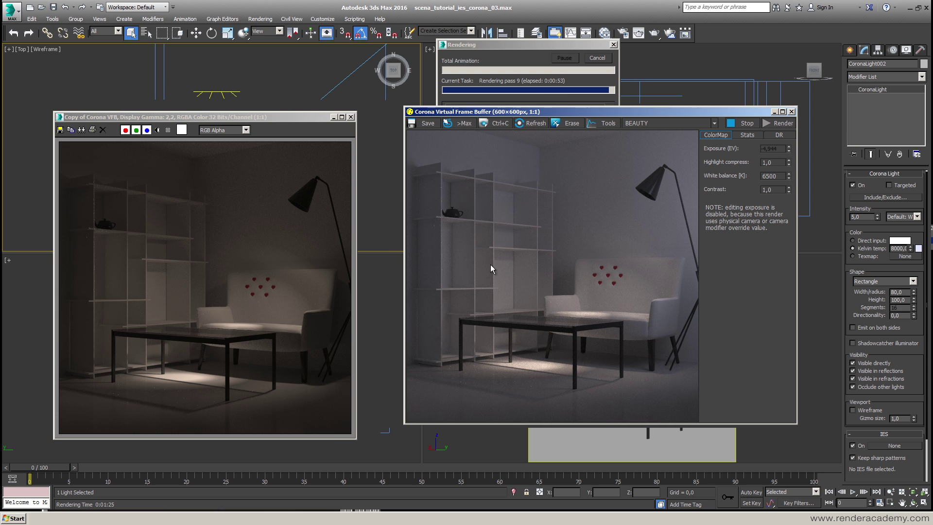
pyautogui.click(597, 59)
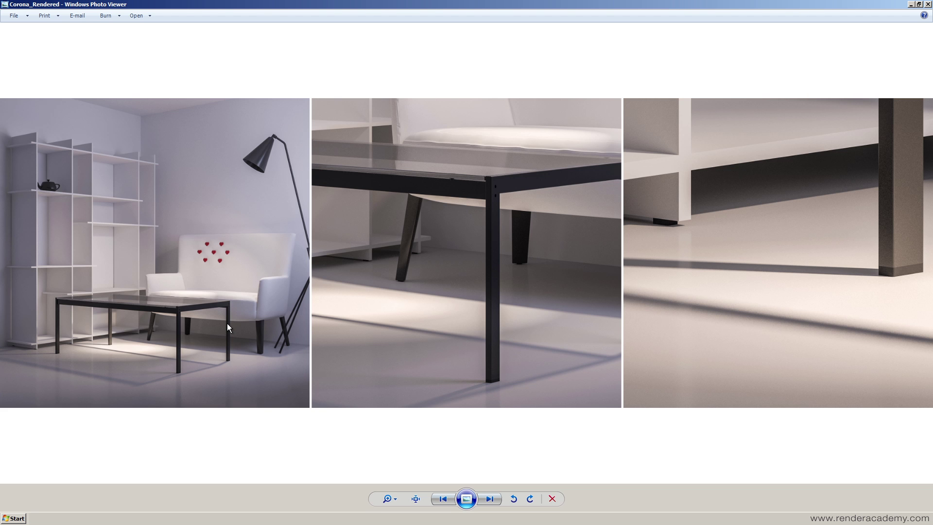
# - In the Corona_Rendered picture in Windows Photo Viewer, examine the lighting and shadows of the full interior render
pyautogui.scroll(3, 226, 323)
pyautogui.scroll(1, 227, 279)
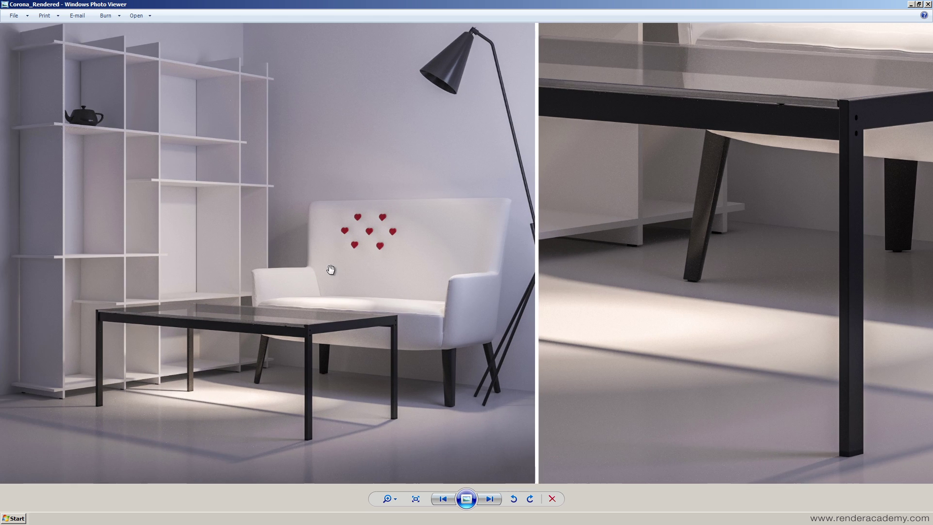
pyautogui.scroll(1, 502, 258)
pyautogui.moveTo(409, 253); pyautogui.dragTo(340, 390)
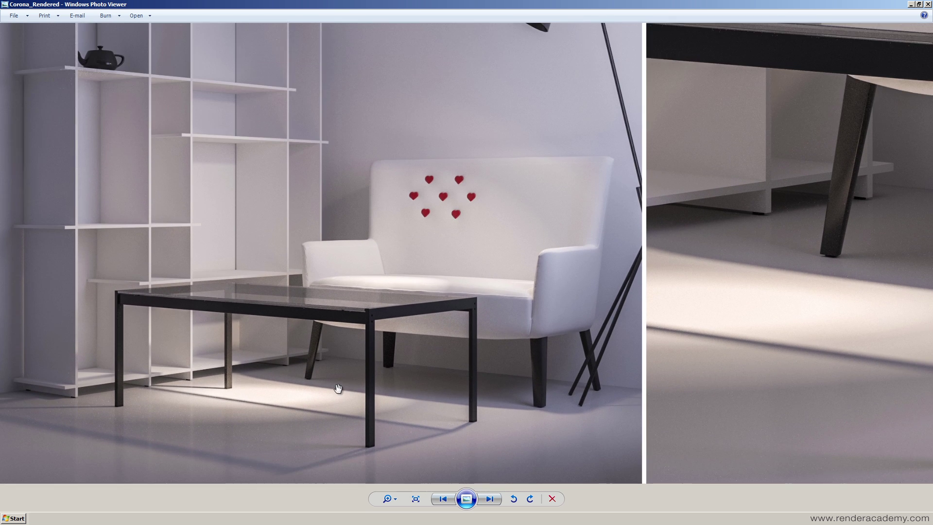
pyautogui.scroll(-1, 271, 287)
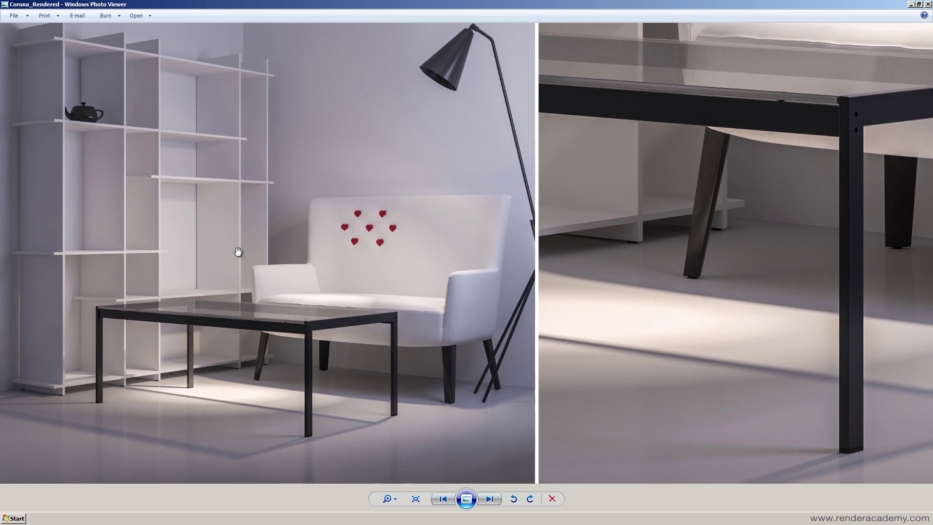
pyautogui.scroll(1, 197, 299)
pyautogui.moveTo(197, 299); pyautogui.dragTo(346, 466)
pyautogui.scroll(1, 119, 180)
pyautogui.scroll(-1, 547, 333)
pyautogui.scroll(-1, 547, 333)
pyautogui.scroll(1, 587, 298)
pyautogui.moveTo(588, 298); pyautogui.dragTo(573, 75)
pyautogui.scroll(-1, 544, 173)
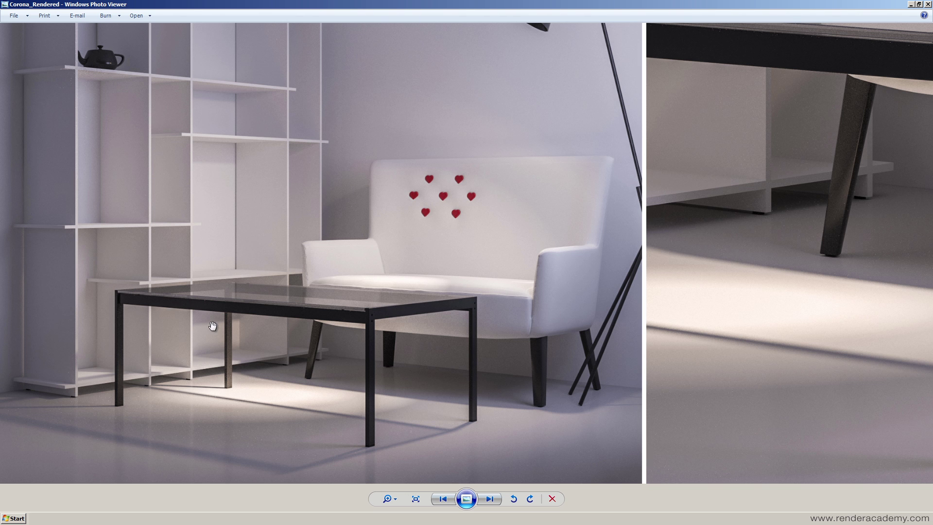
# - Examine the middle close-up of the table leg, checking the light patch and the shadows on the floor
pyautogui.moveTo(510, 173); pyautogui.dragTo(407, 160)
pyautogui.moveTo(517, 208); pyautogui.dragTo(476, 207)
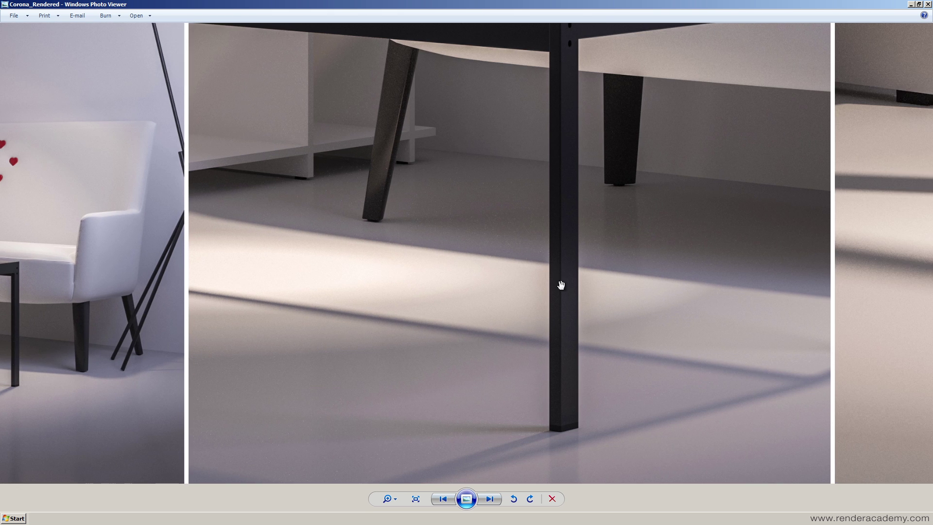
pyautogui.moveTo(562, 294); pyautogui.dragTo(462, 281)
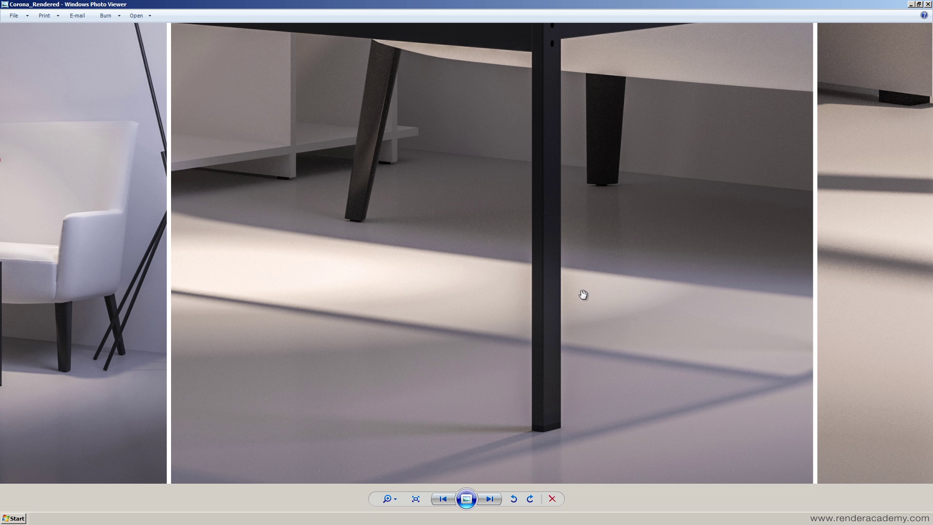
pyautogui.moveTo(427, 270); pyautogui.dragTo(281, 267)
# - Examine the shadow edges and floor reflection in the close-up of the shelf foot, and return to the whole picture
pyautogui.moveTo(930, 253); pyautogui.dragTo(546, 249)
pyautogui.moveTo(833, 202); pyautogui.dragTo(756, 339)
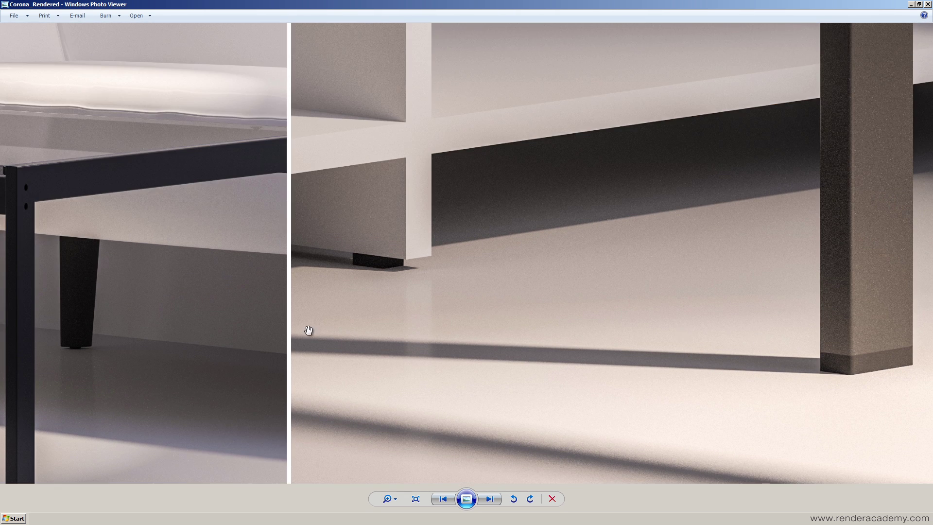
pyautogui.moveTo(308, 330); pyautogui.dragTo(335, 330)
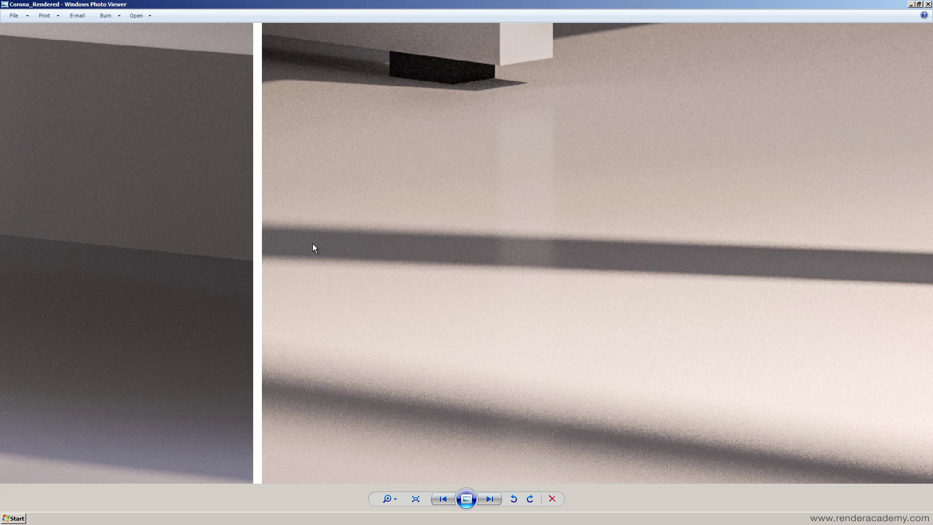
pyautogui.scroll(-6, 313, 250)
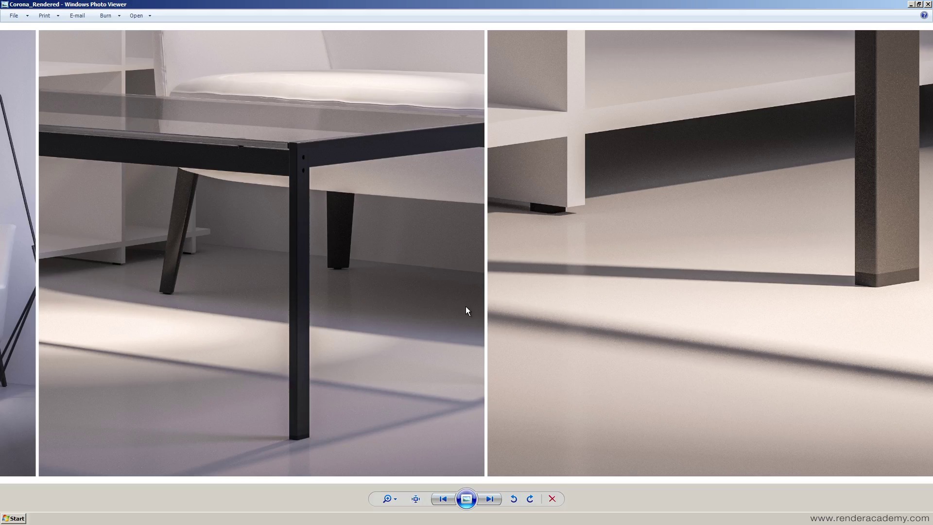
pyautogui.scroll(-2, 466, 307)
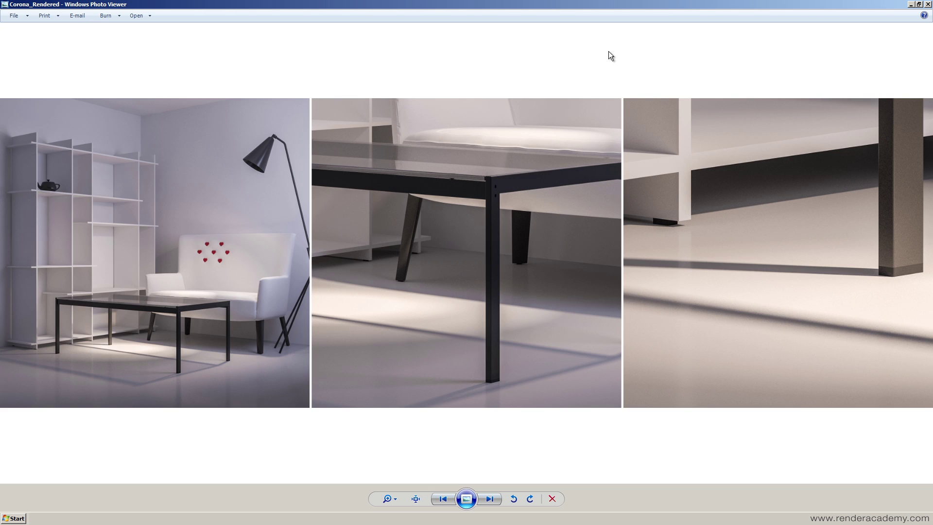